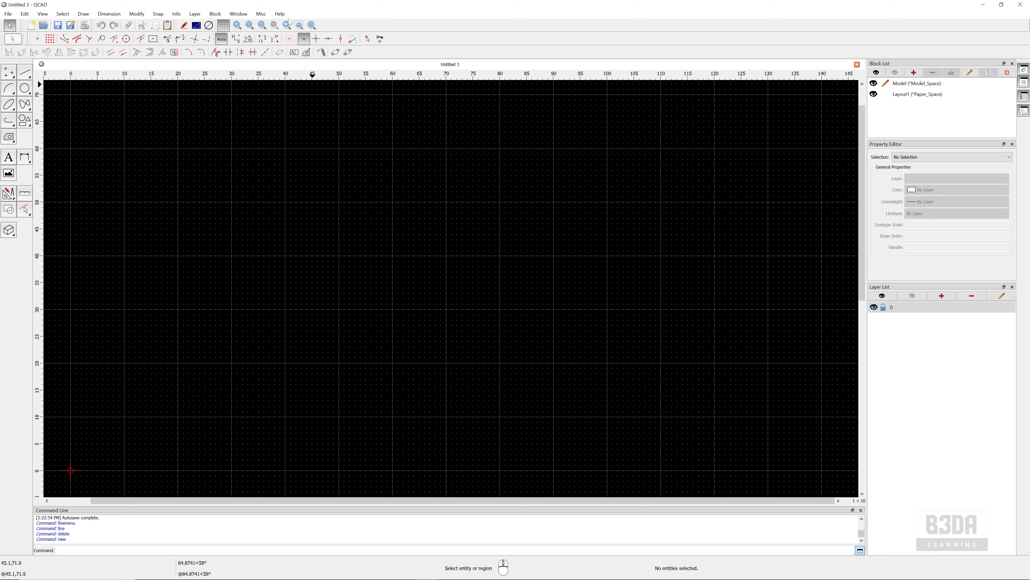
- Check the program's version and edition in its About information
{"action": "left_click", "coordinate": [280, 14]}
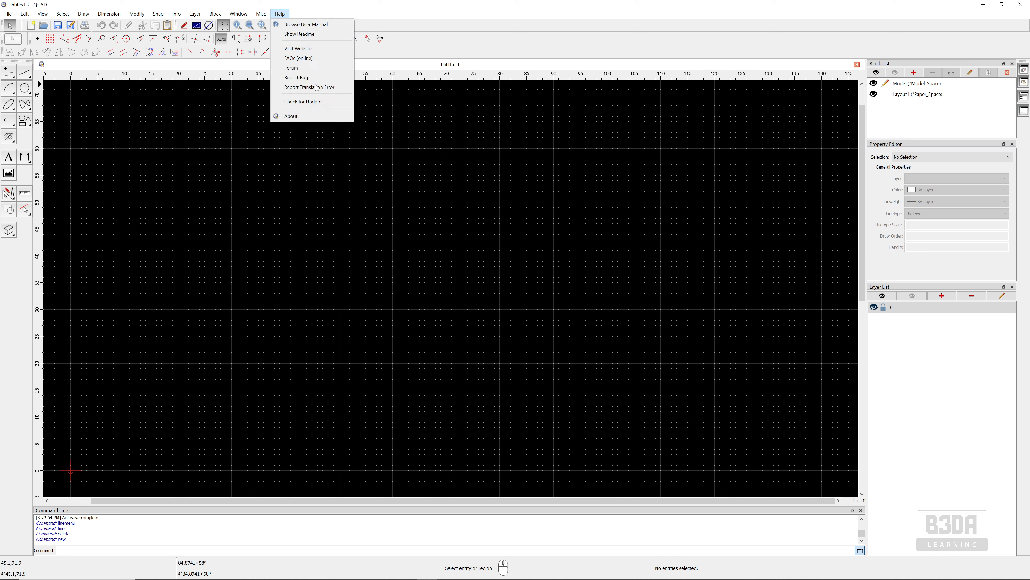
{"action": "left_click", "coordinate": [288, 116]}
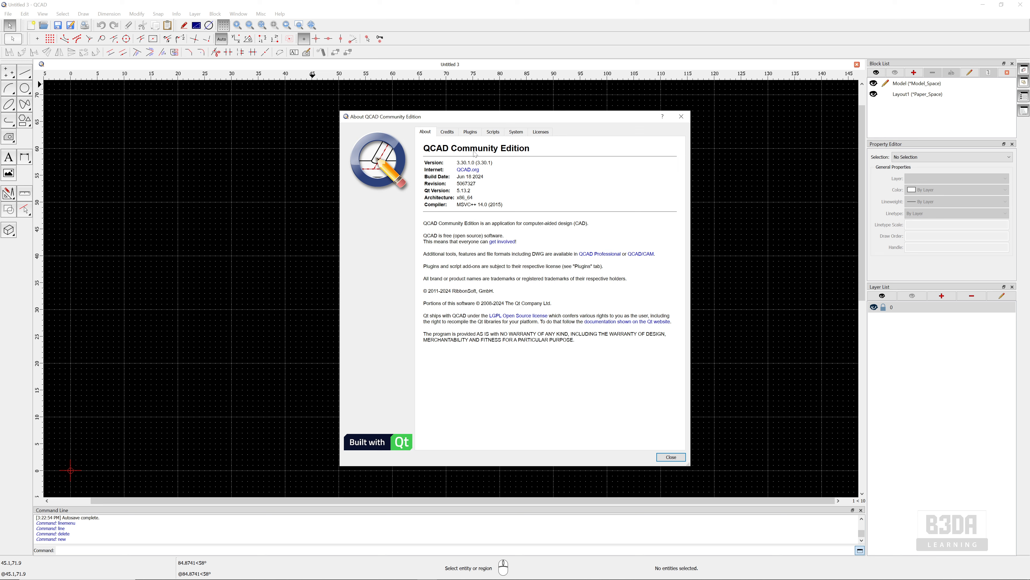
{"action": "left_click", "coordinate": [682, 116]}
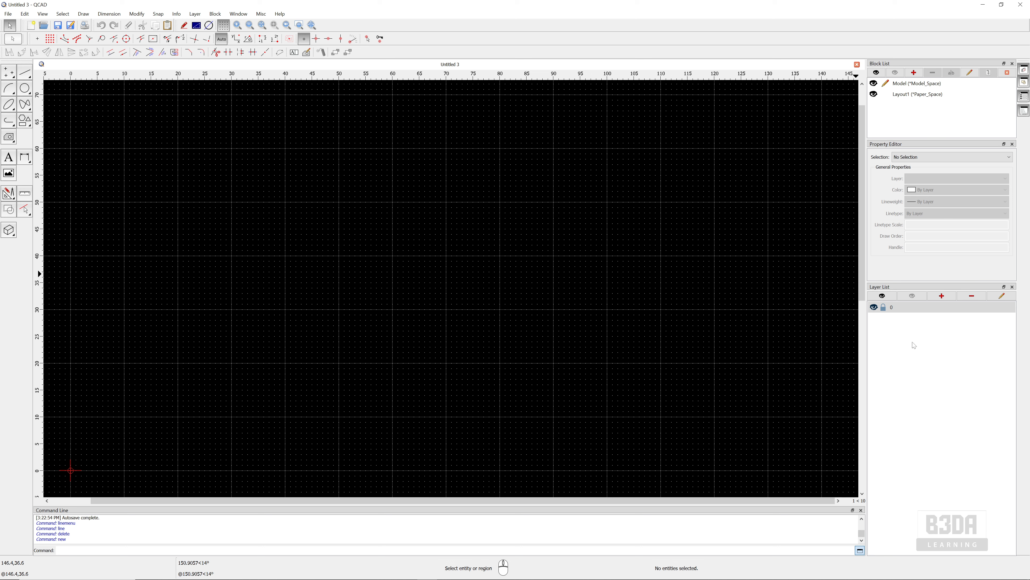
- Create a layer named Walls with magenta color and a 0.60mm lineweight
{"action": "left_click", "coordinate": [946, 298]}
{"action": "type", "text": "Walls"}
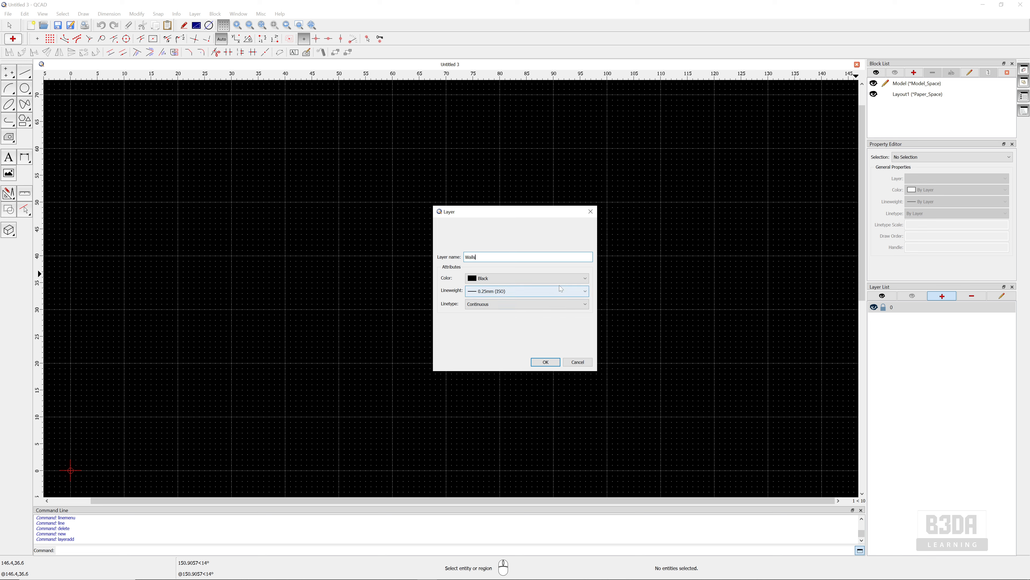
{"action": "left_click", "coordinate": [556, 278]}
{"action": "left_click", "coordinate": [548, 309]}
{"action": "left_click", "coordinate": [550, 298]}
{"action": "scroll", "coordinate": [542, 354], "scroll_direction": "down", "scroll_amount": 2}
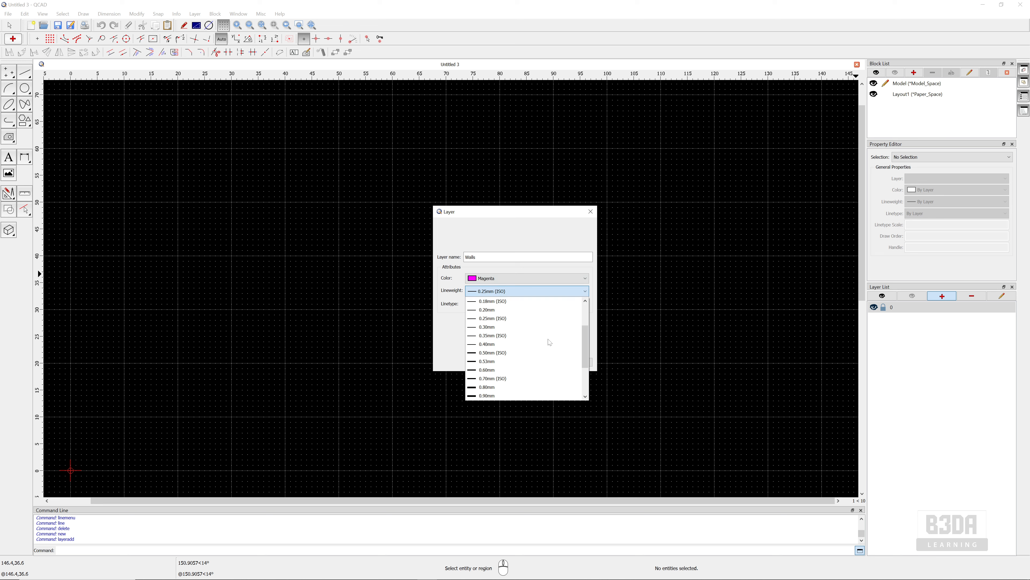
{"action": "left_click", "coordinate": [539, 343]}
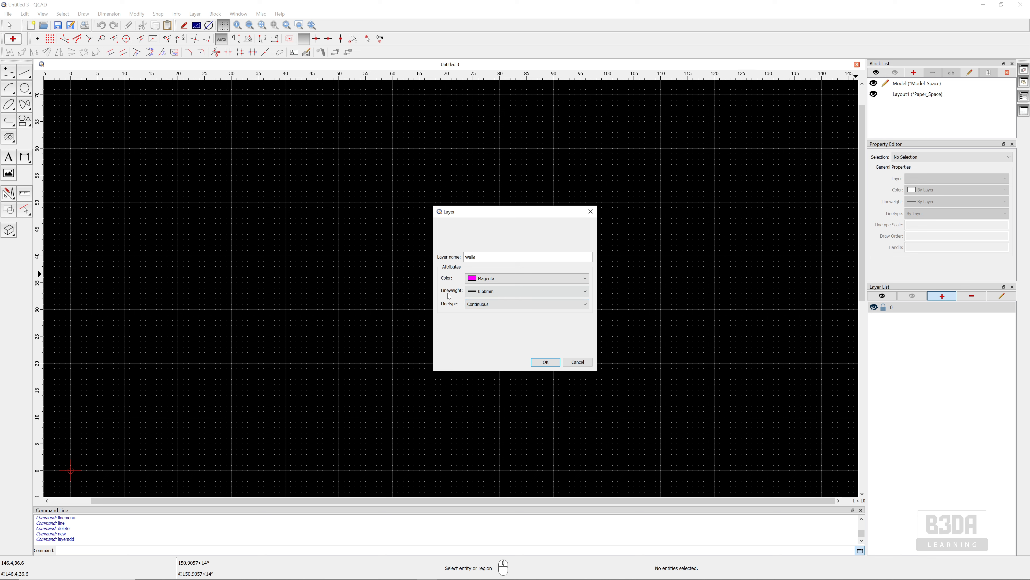
{"action": "left_click", "coordinate": [546, 362]}
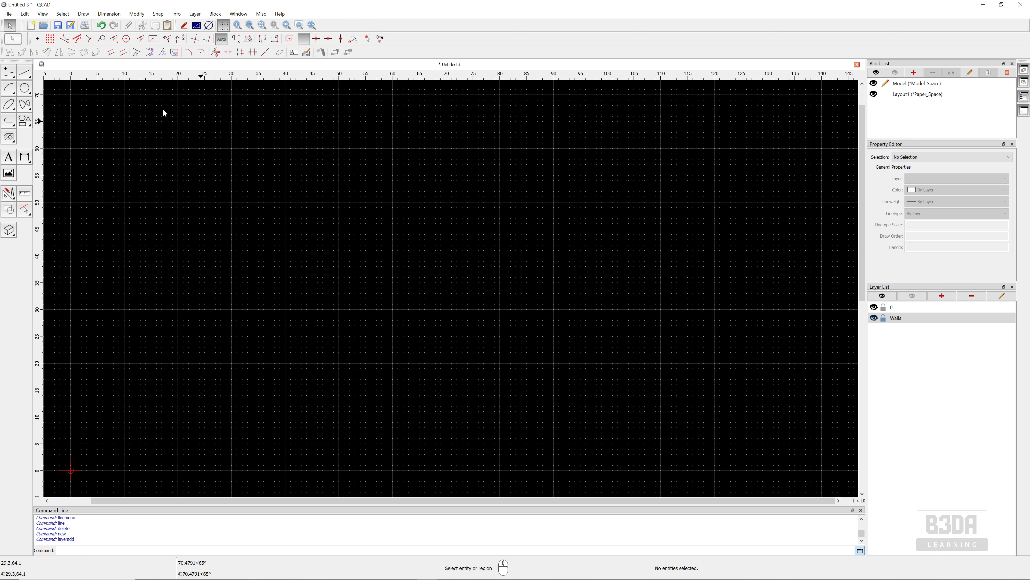
- Set the drawing unit to Meter and the measurement system to Metric in the drawing preferences
{"action": "left_click", "coordinate": [25, 13]}
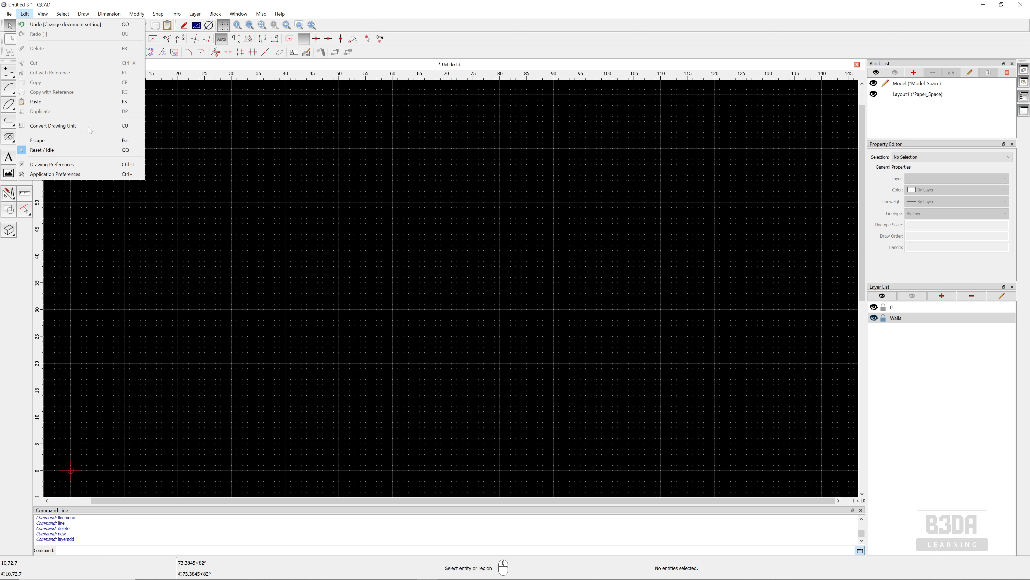
{"action": "left_click", "coordinate": [99, 166]}
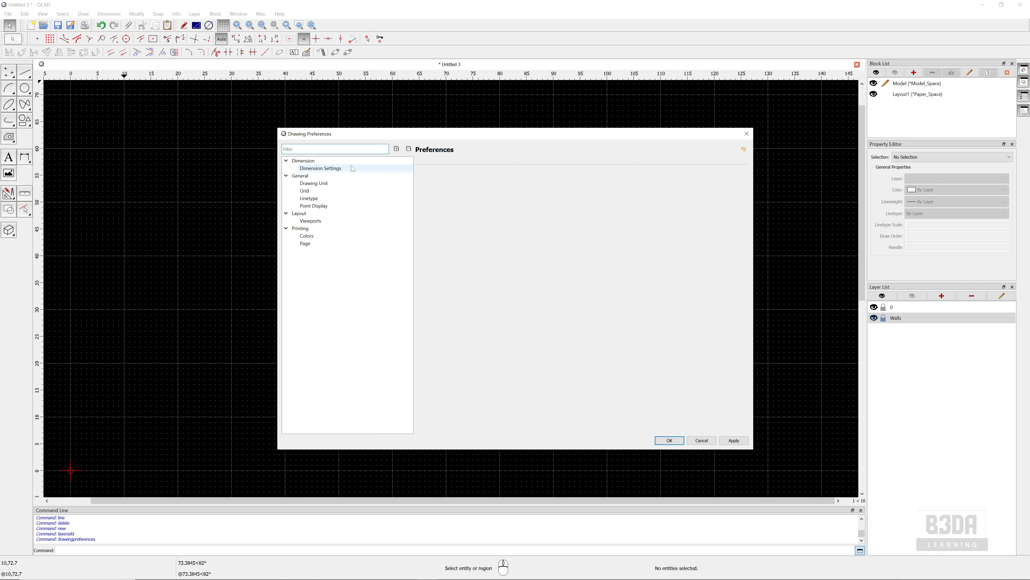
{"action": "left_click", "coordinate": [314, 184]}
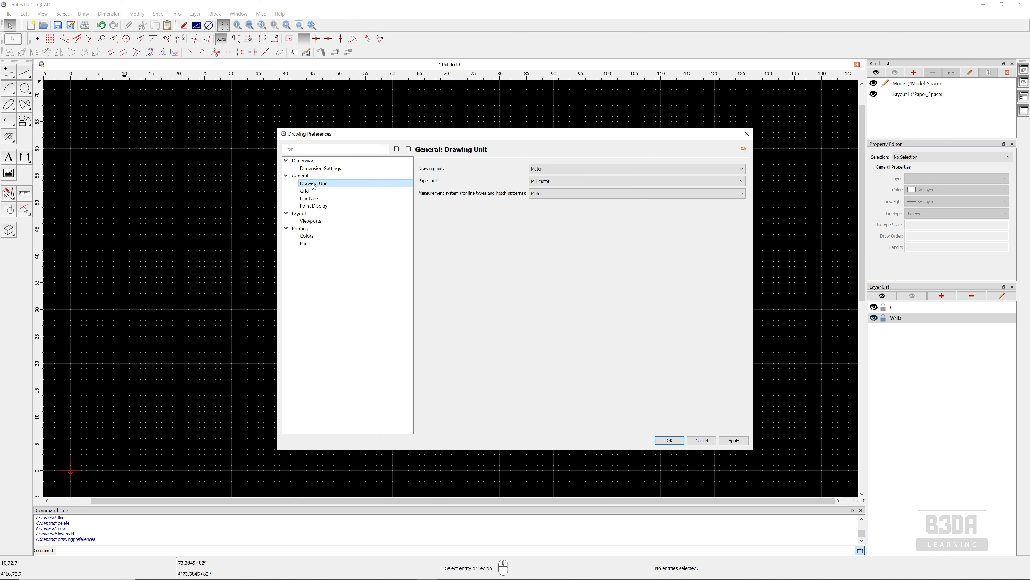
{"action": "left_click", "coordinate": [583, 197]}
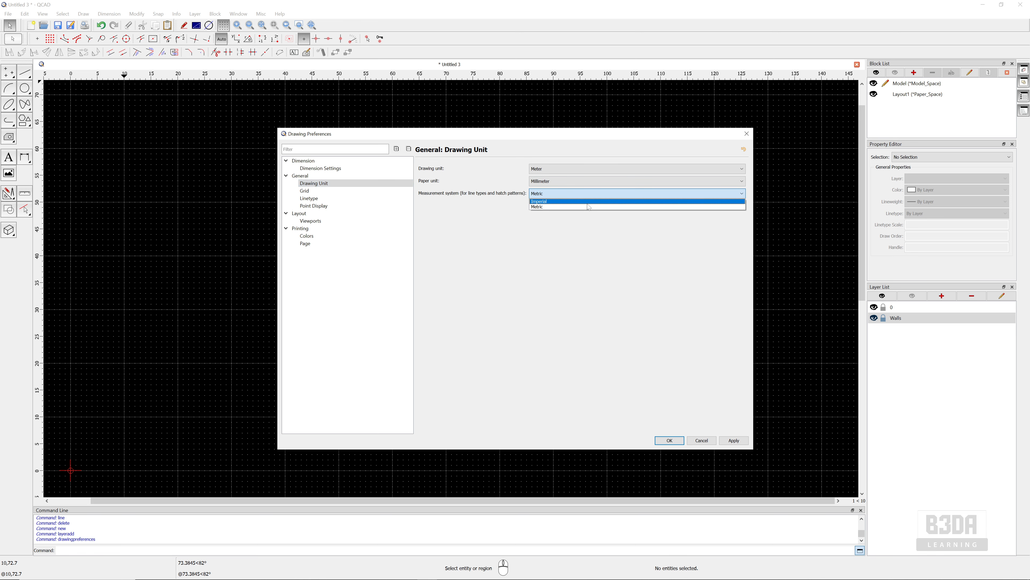
{"action": "left_click", "coordinate": [587, 204]}
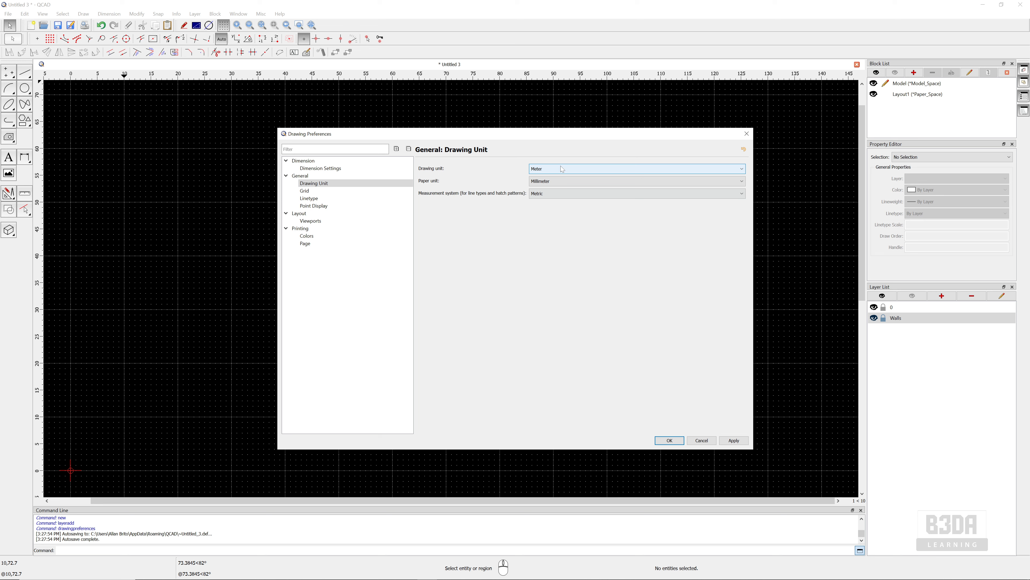
{"action": "left_click", "coordinate": [600, 170]}
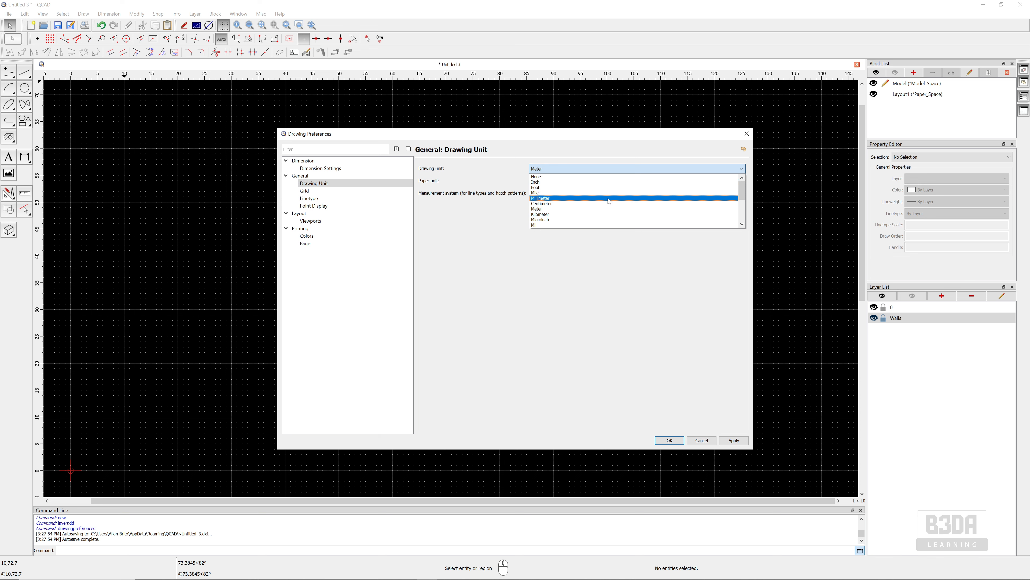
{"action": "left_click", "coordinate": [539, 208]}
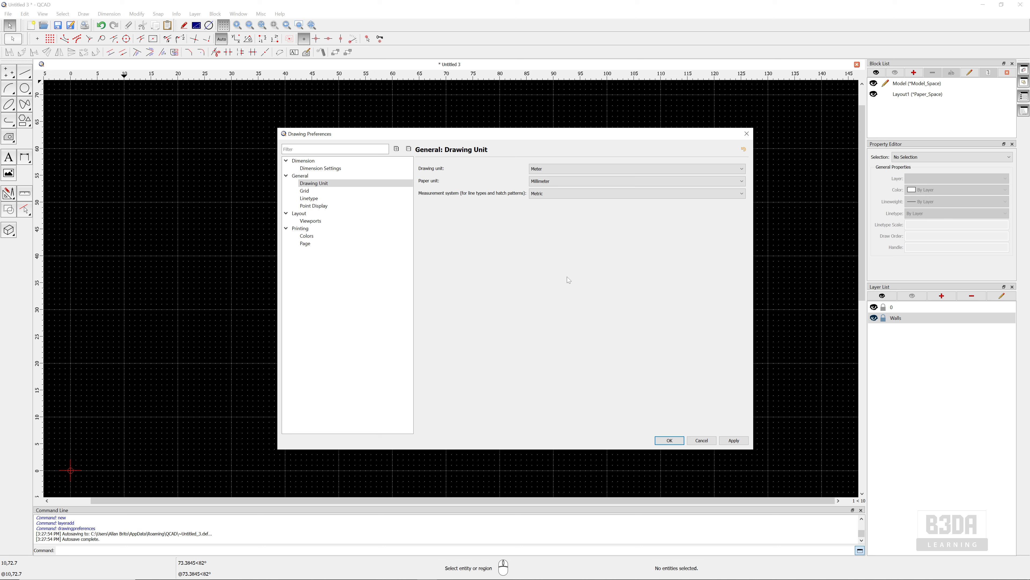
{"action": "left_click", "coordinate": [669, 440]}
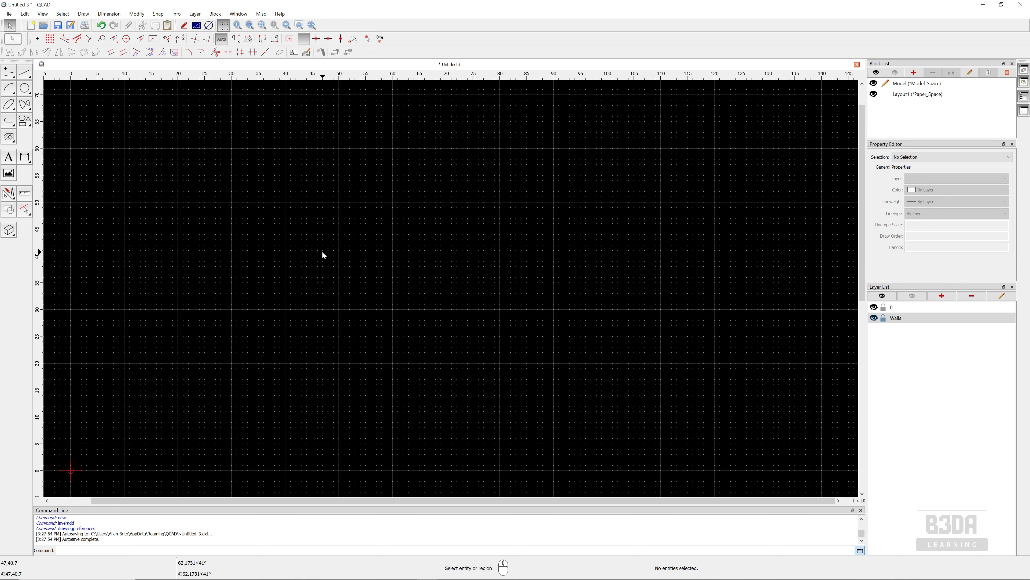
- Draw a horizontal wall line 12 m long to the right, starting at about 45,54
{"action": "left_click", "coordinate": [24, 72]}
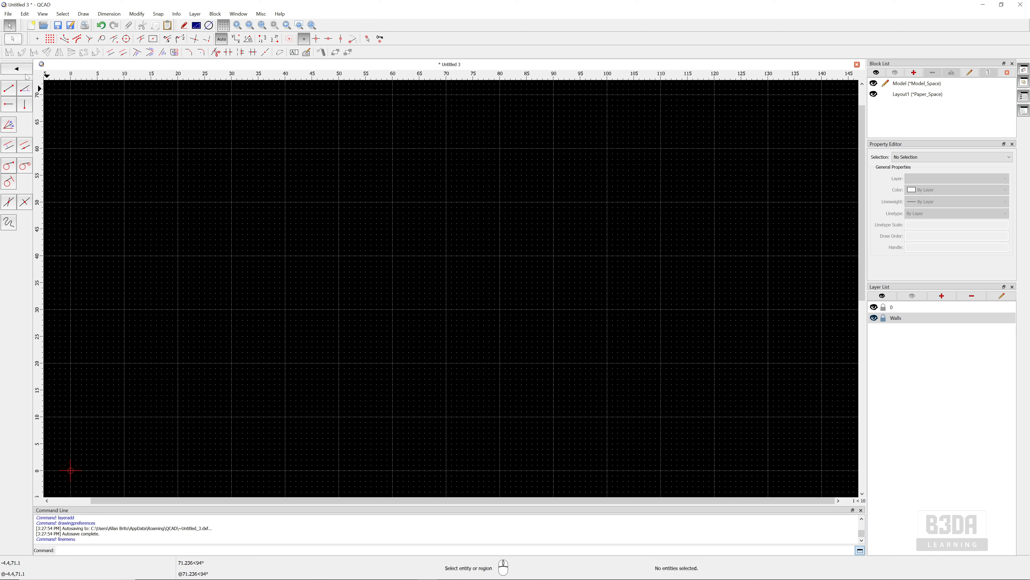
{"action": "left_click", "coordinate": [10, 89]}
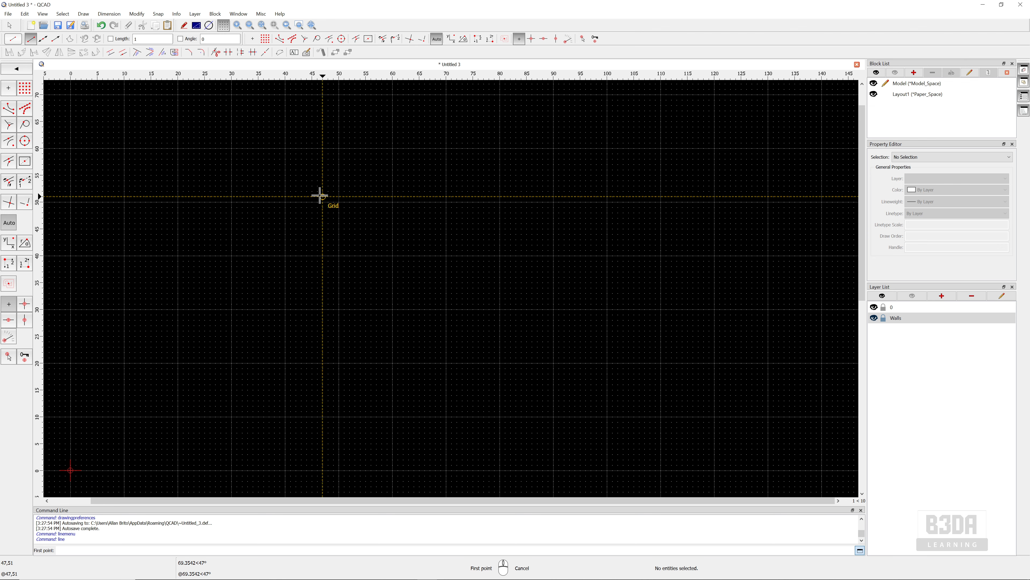
{"action": "left_click", "coordinate": [311, 180]}
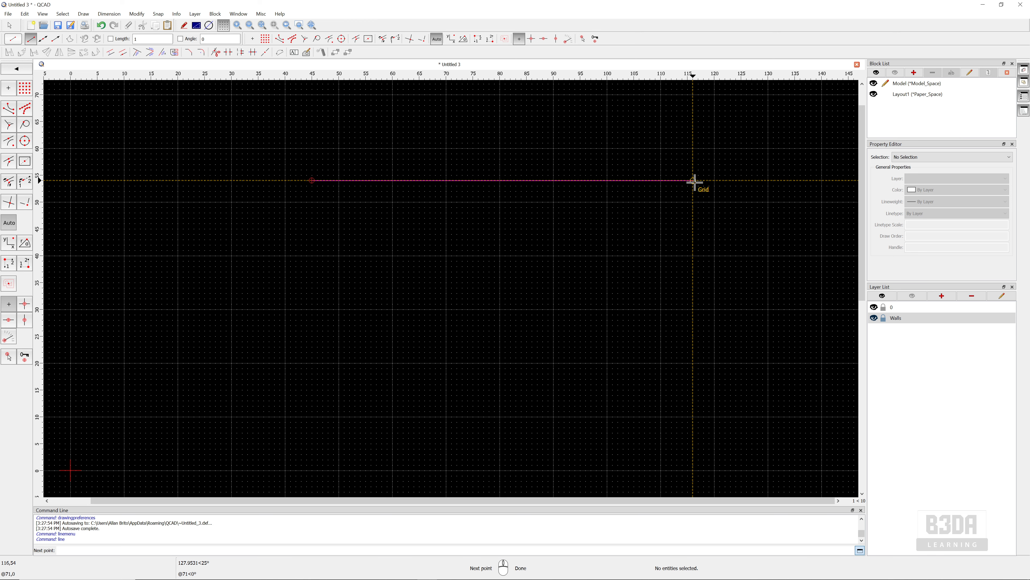
{"action": "key", "text": "alt"}
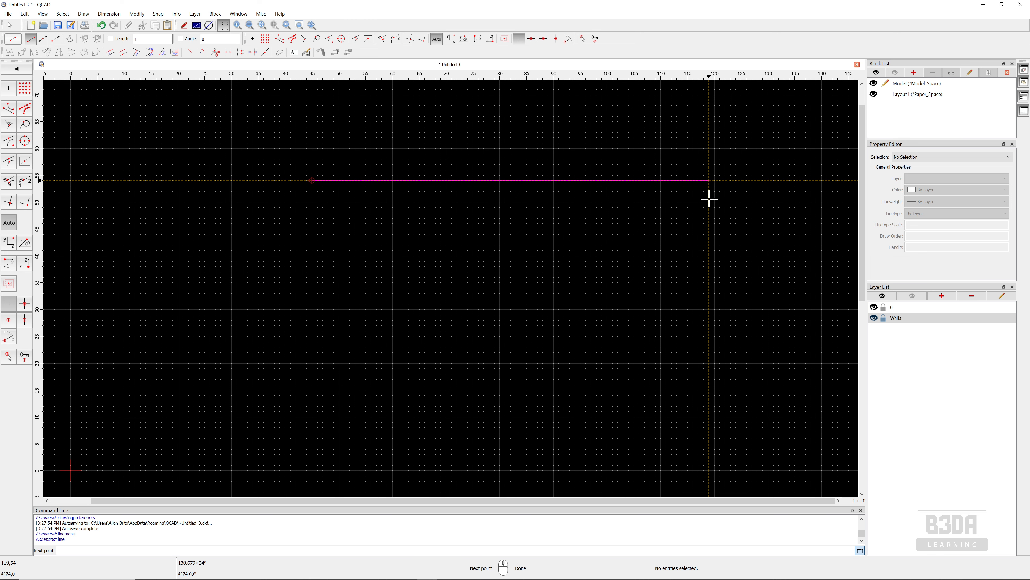
{"action": "key", "text": "space"}
{"action": "key", "text": "Return"}
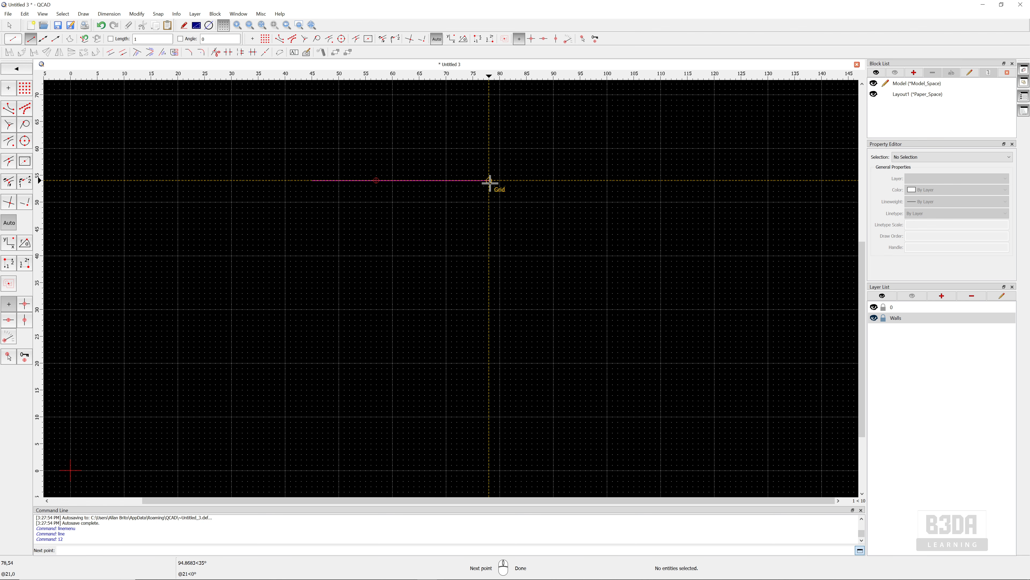
- Complete the wall rectangle with a 5 m line down, a 12 m line back left and a closing line to the start point
{"action": "scroll", "coordinate": [384, 210], "scroll_direction": "up", "scroll_amount": 4}
{"action": "mouse_move", "coordinate": [386, 209]}
{"action": "middle_mouse_down"}
{"action": "mouse_move", "coordinate": [325, 234]}
{"action": "mouse_move", "coordinate": [472, 285]}
{"action": "mouse_move", "coordinate": [359, 213]}
{"action": "middle_mouse_up"}
{"action": "scroll", "coordinate": [476, 289], "scroll_direction": "up", "scroll_amount": 3}
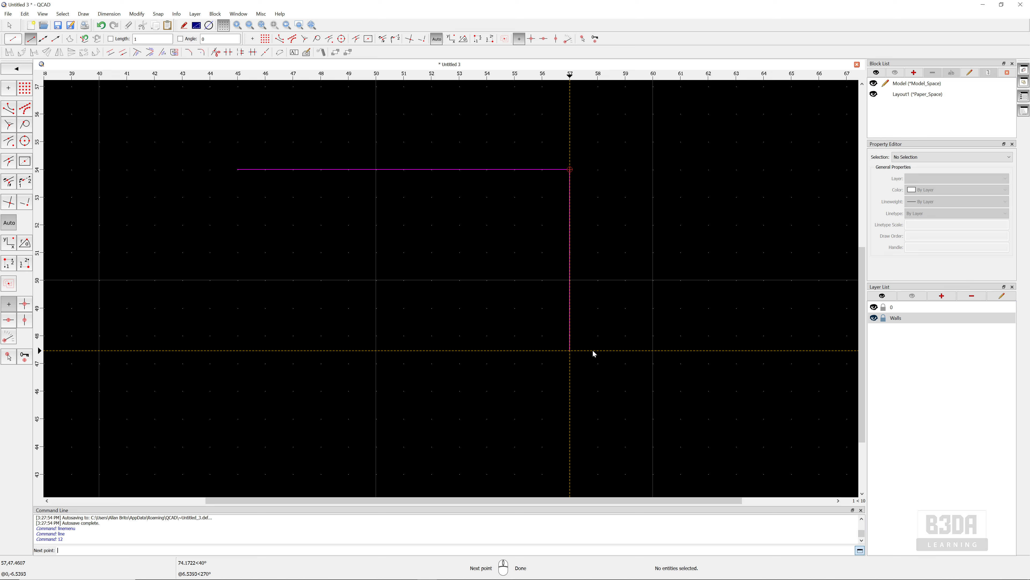
{"action": "key", "text": "Return"}
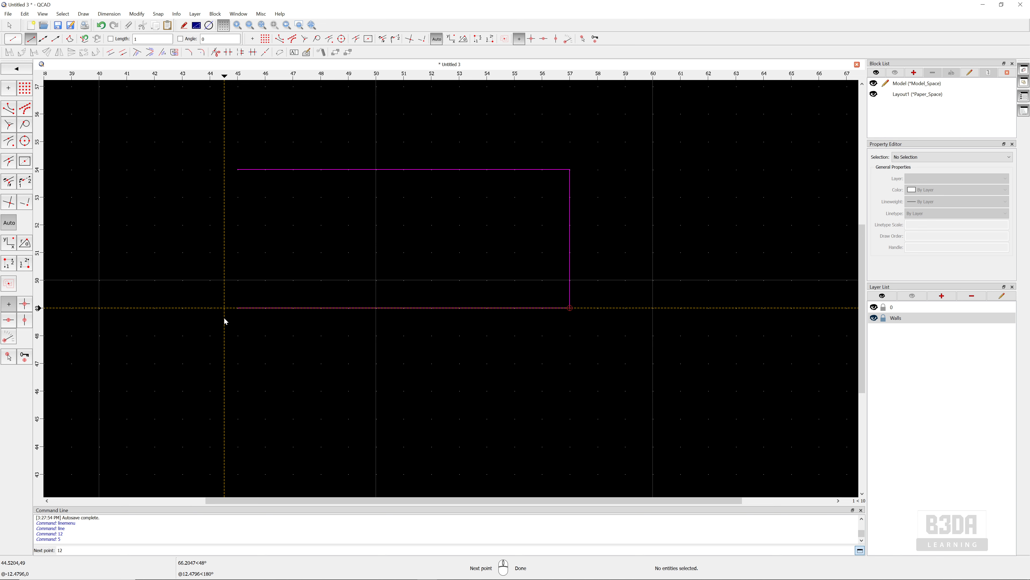
{"action": "type", "text": "12"}
{"action": "key", "text": "Return"}
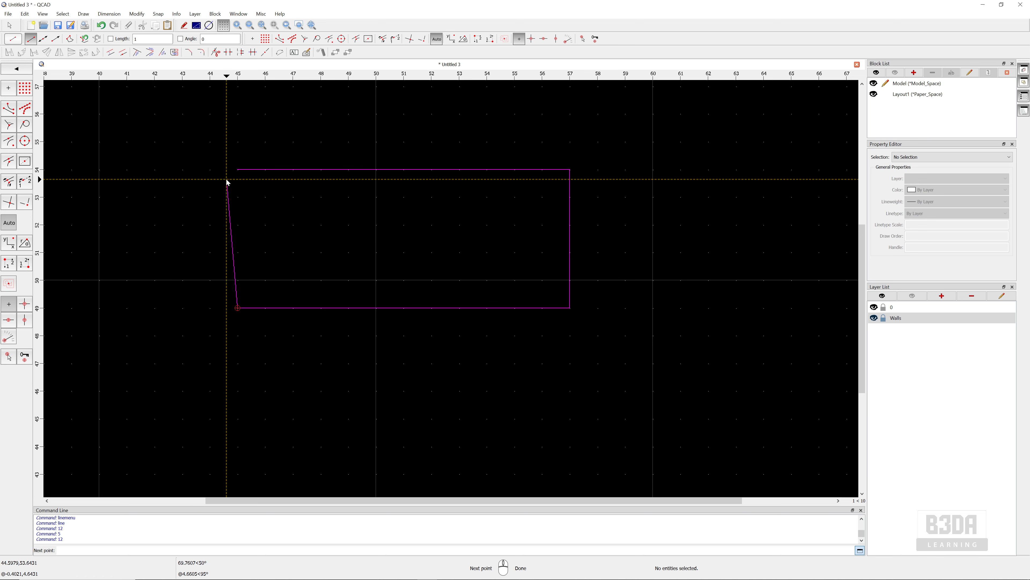
{"action": "left_click", "coordinate": [238, 170]}
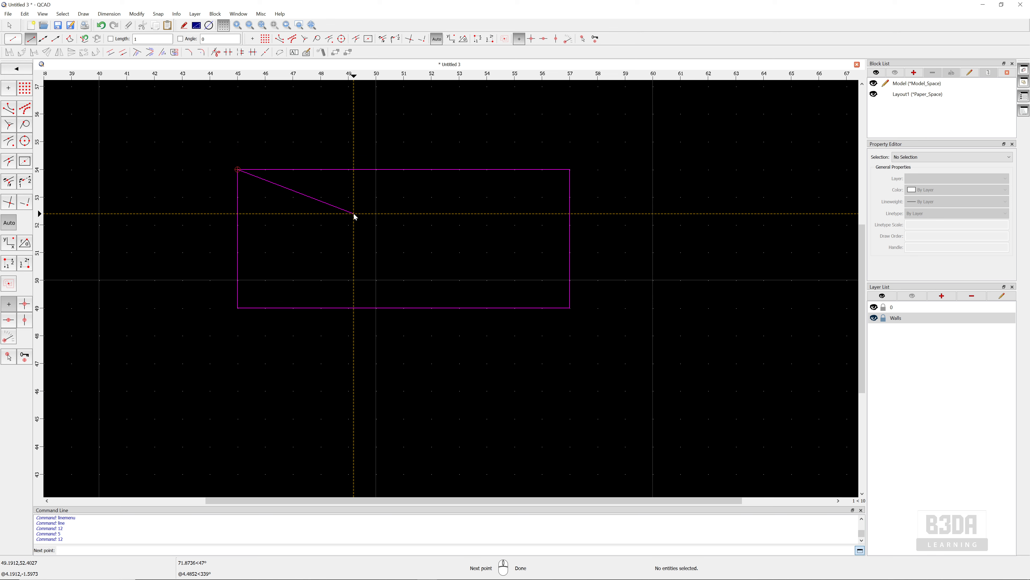
{"action": "right_click", "coordinate": [370, 219]}
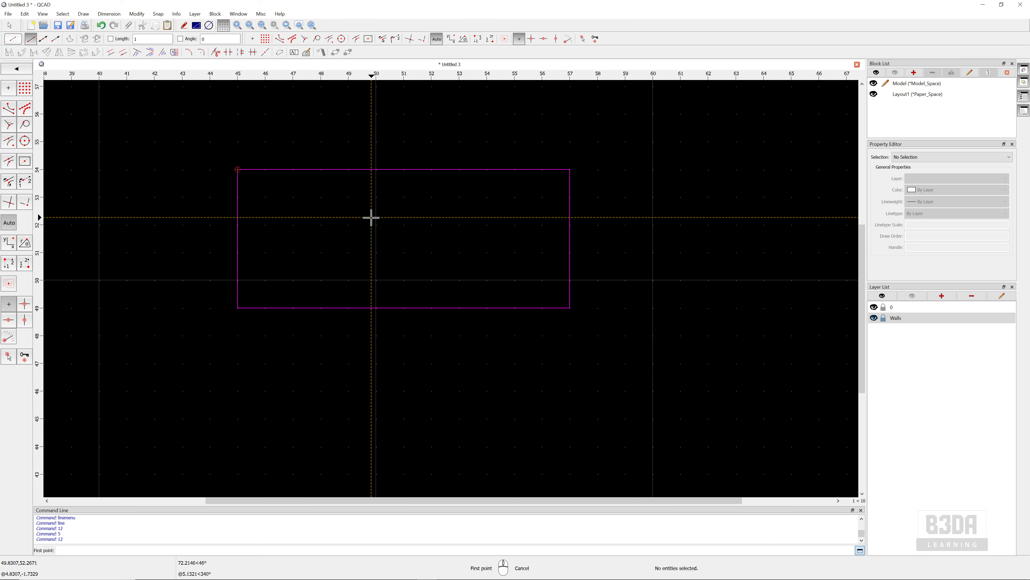
{"action": "middle_click_drag", "start_coordinate": [371, 219], "coordinate": [403, 251]}
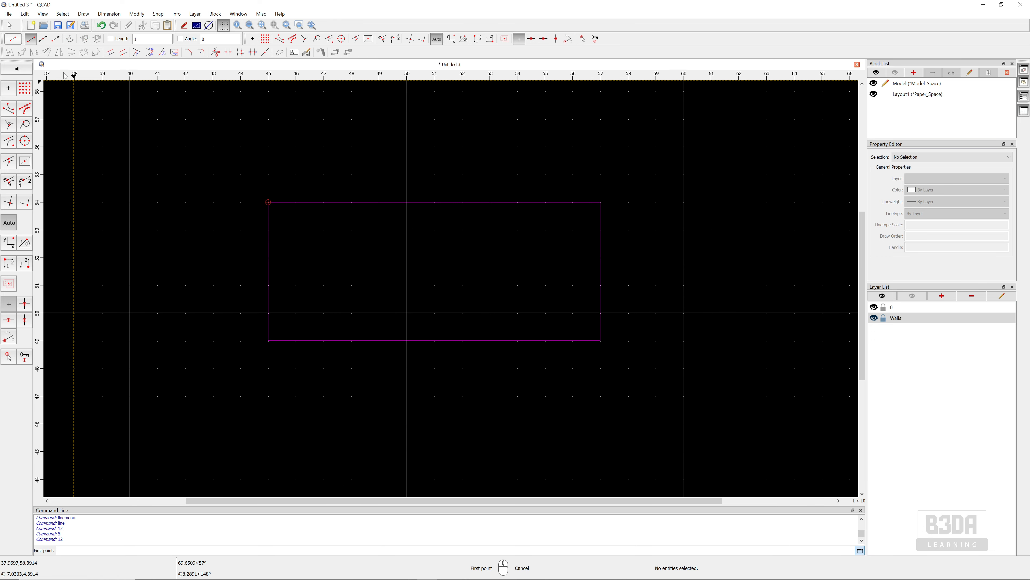
{"action": "left_click", "coordinate": [8, 24]}
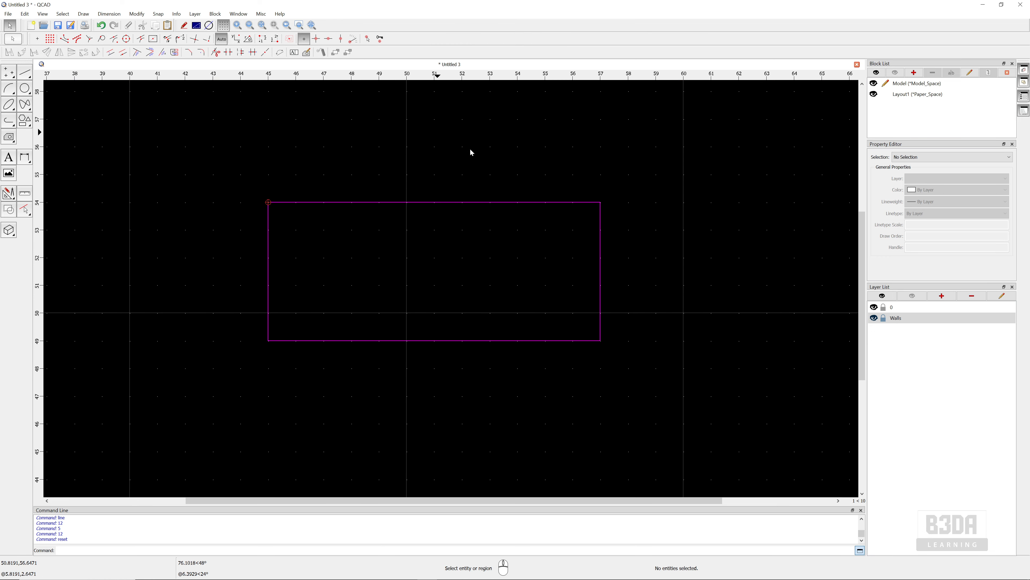
- Turn on the on-screen display of lineweights and linetypes for the wall rectangle
{"action": "middle_click_drag", "start_coordinate": [429, 165], "coordinate": [427, 170]}
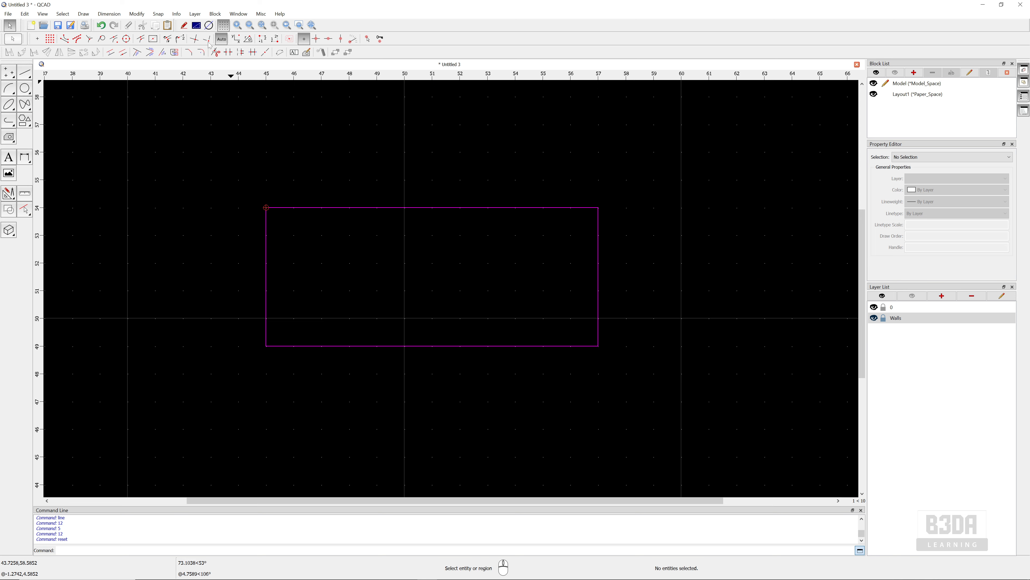
{"action": "left_click", "coordinate": [197, 26]}
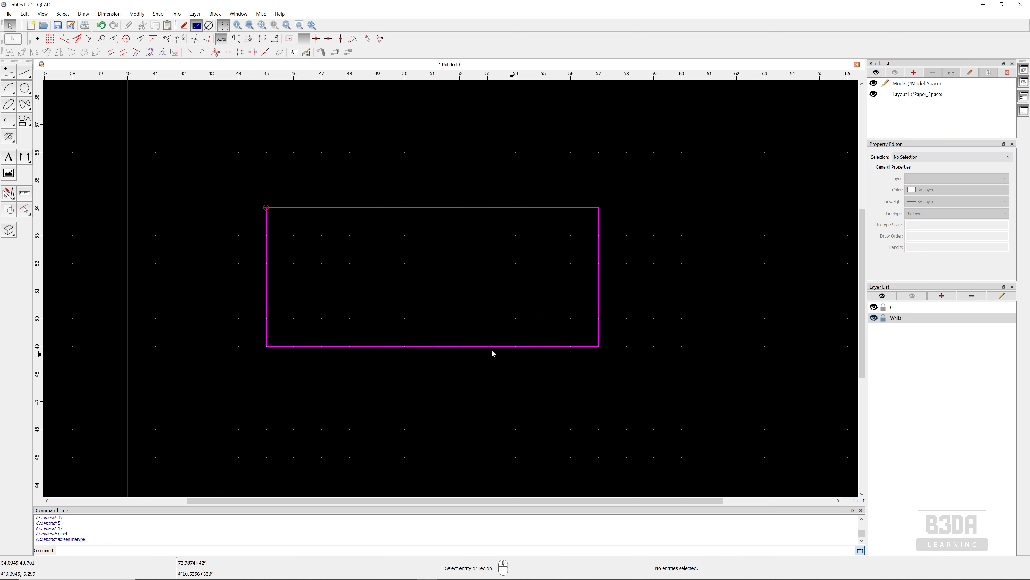
{"action": "scroll", "coordinate": [460, 303], "scroll_direction": "up", "scroll_amount": 2}
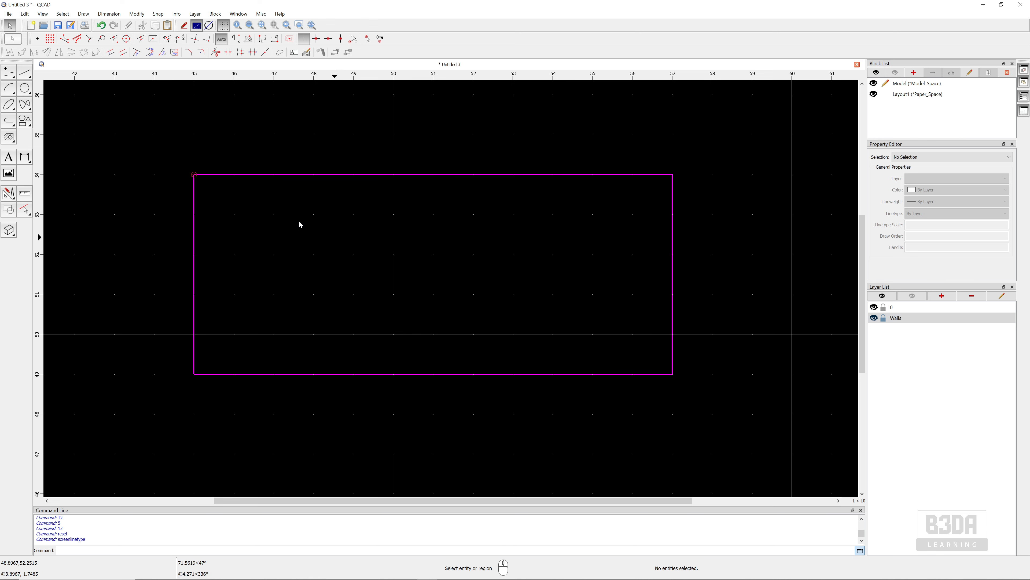
- Offset all four sides of the wall rectangle inward by 0.15 m
{"action": "left_click", "coordinate": [112, 53]}
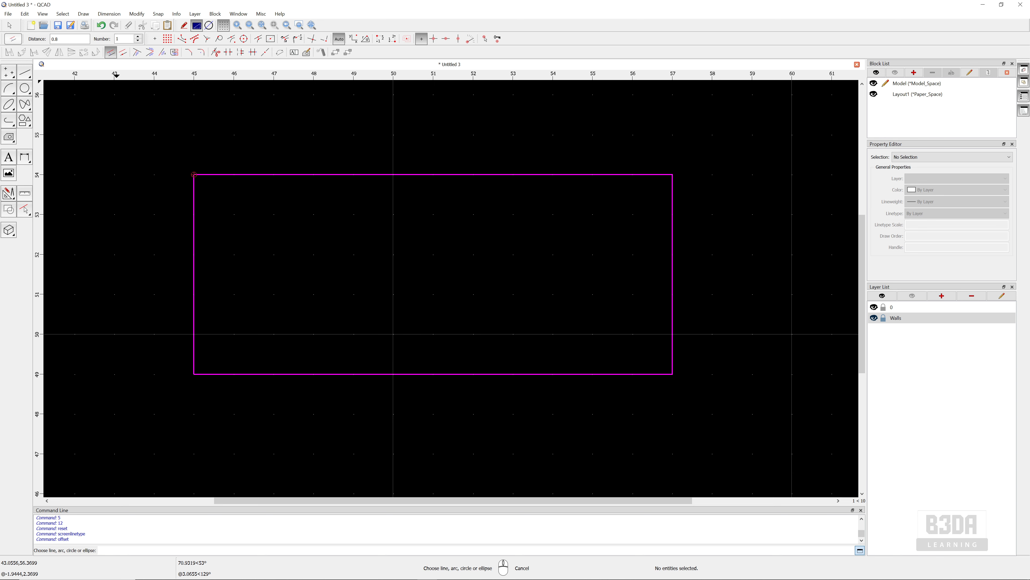
{"action": "left_click", "coordinate": [58, 39]}
{"action": "left_click", "coordinate": [363, 178]}
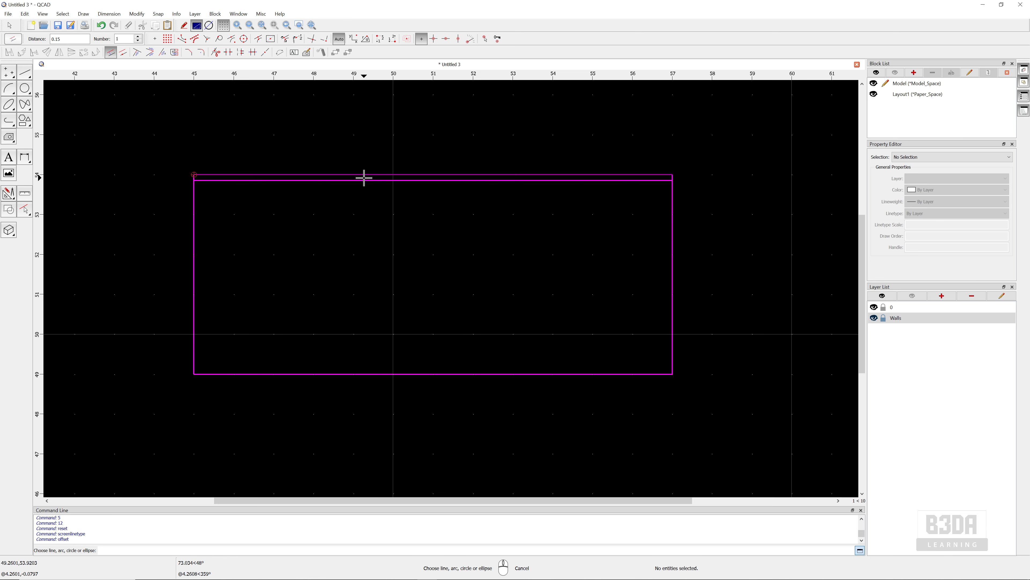
{"action": "left_click", "coordinate": [201, 243]}
{"action": "left_click", "coordinate": [669, 248]}
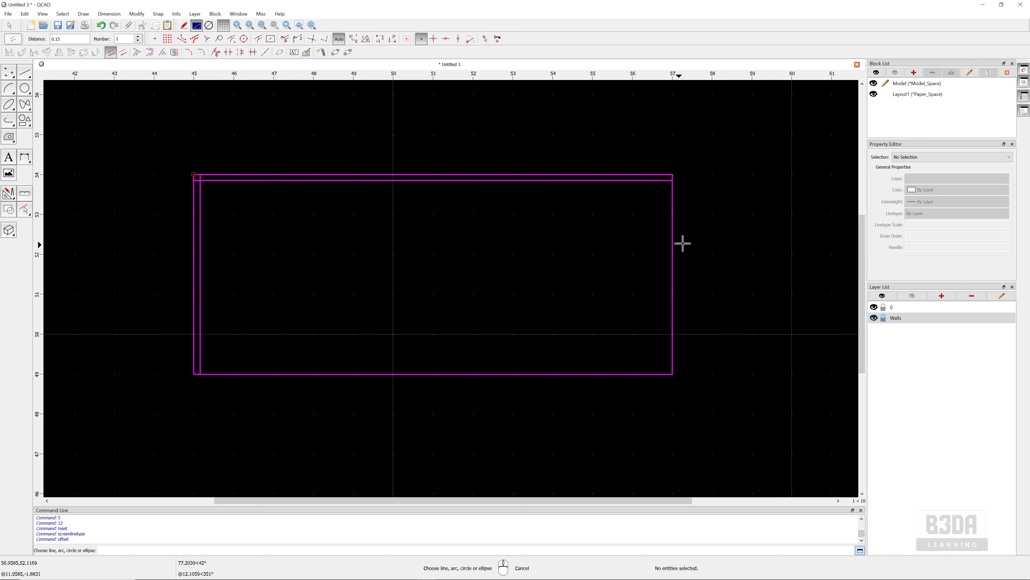
{"action": "left_click", "coordinate": [665, 255]}
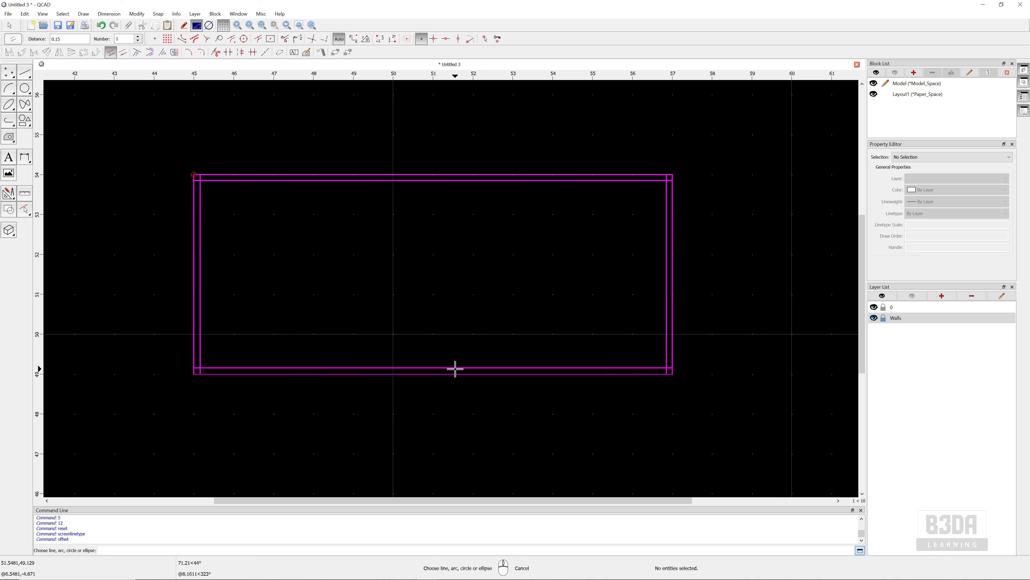
{"action": "left_click", "coordinate": [455, 368]}
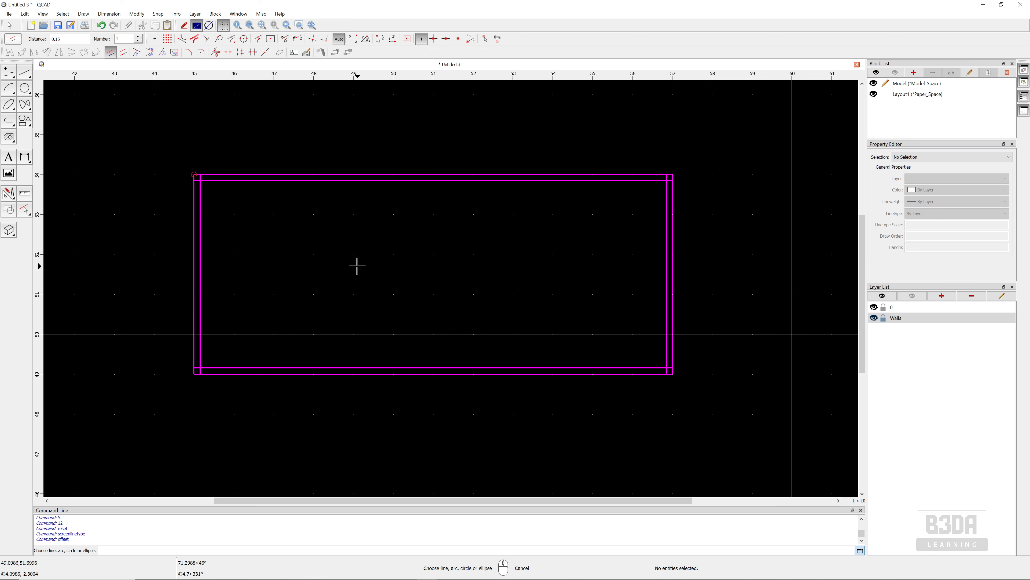
- Trim the inner wall lines to each other at the upper-left, upper-right and lower-right corners
{"action": "right_click", "coordinate": [357, 267]}
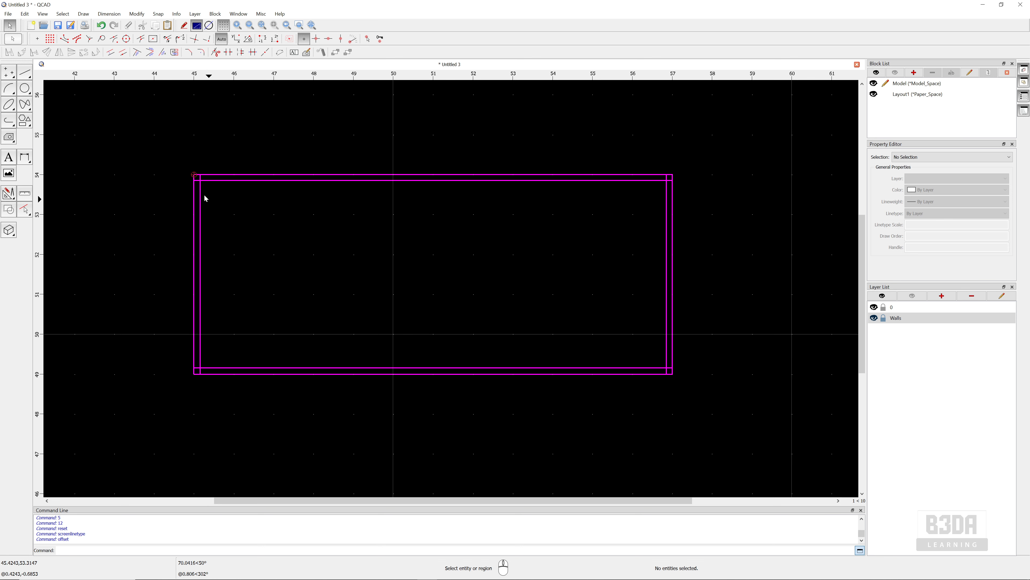
{"action": "left_click", "coordinate": [150, 53]}
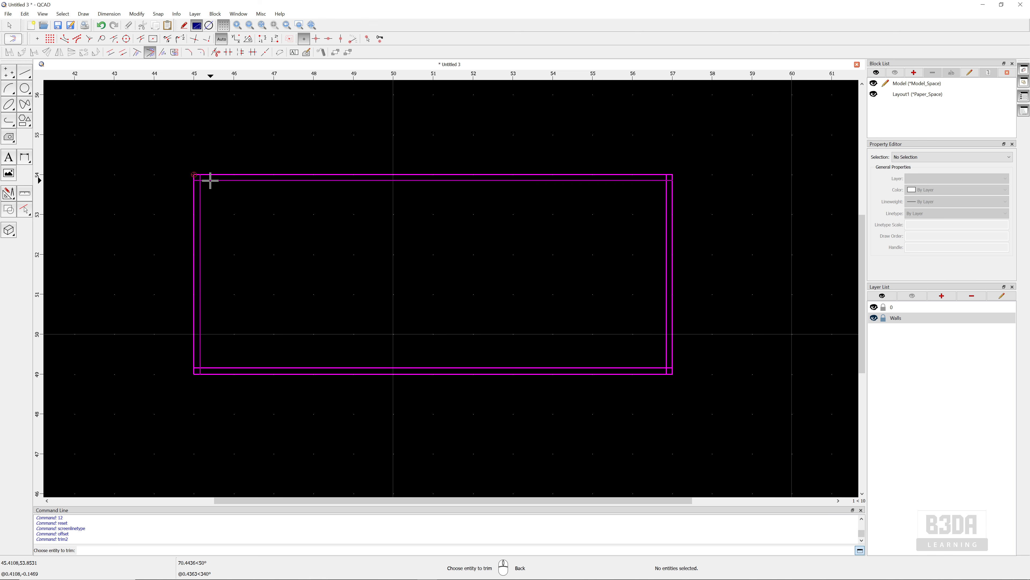
{"action": "left_click", "coordinate": [657, 185]}
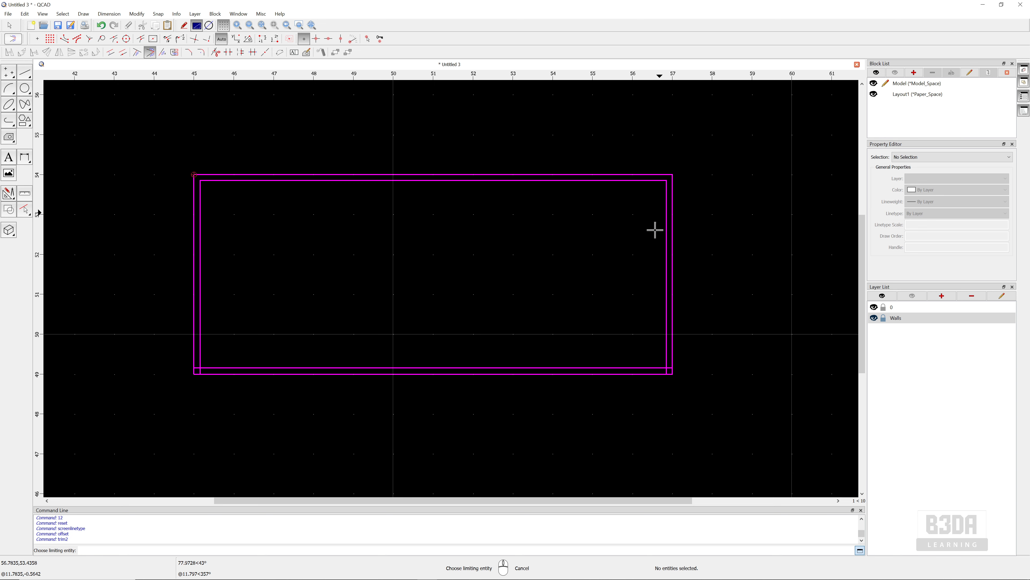
{"action": "left_click", "coordinate": [665, 353]}
{"action": "key", "text": "Escape"}
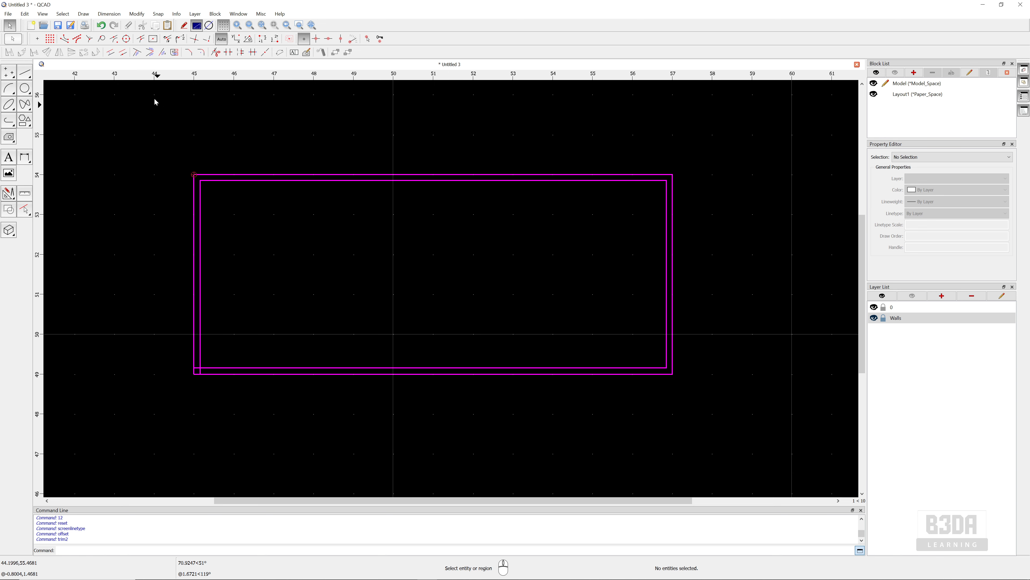
- Offset the inner left wall line 0.15 m inward, and the resulting line another 0.8 m, to mark a door opening
{"action": "left_click", "coordinate": [113, 54]}
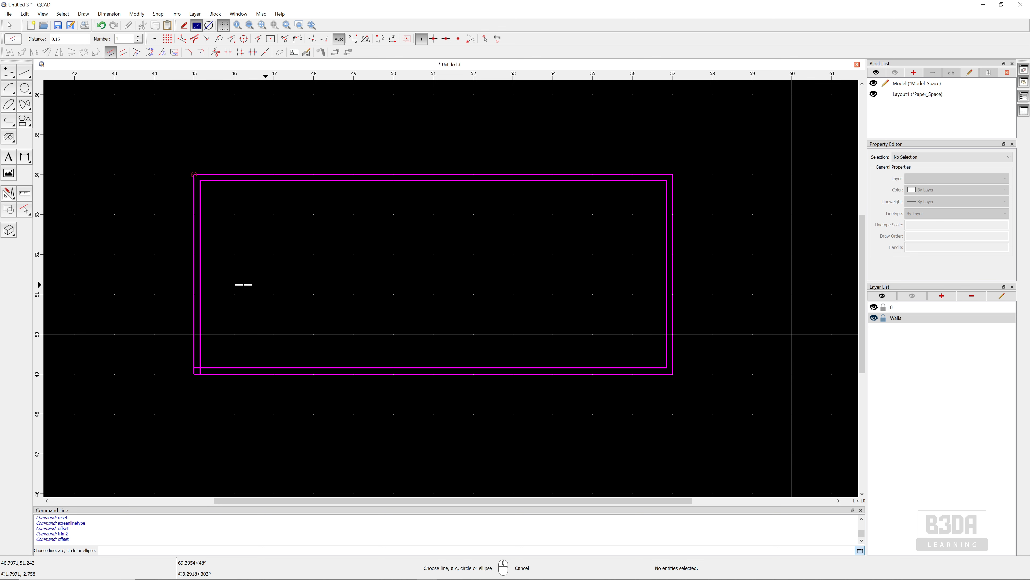
{"action": "left_click", "coordinate": [204, 276]}
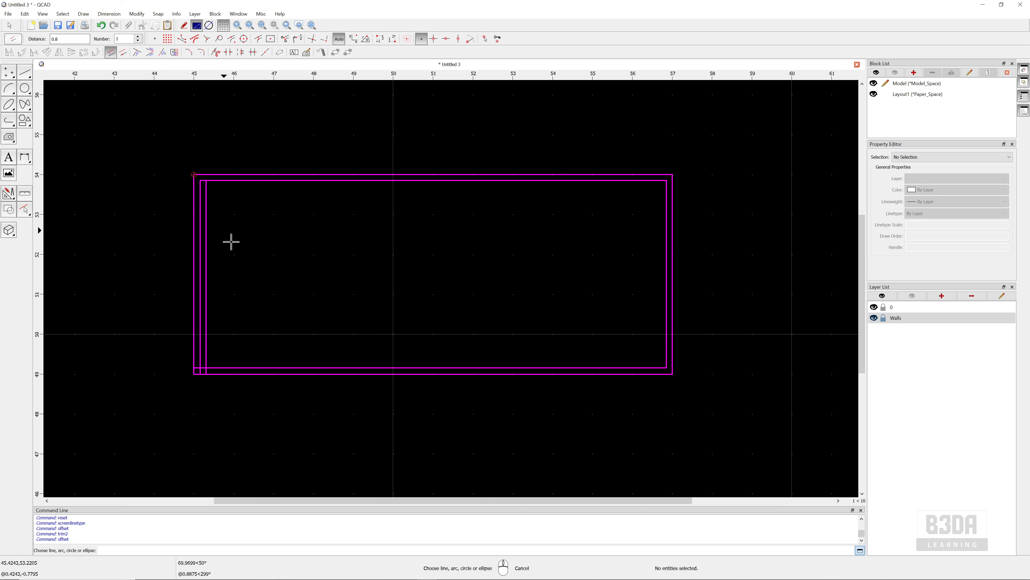
{"action": "left_click", "coordinate": [209, 276]}
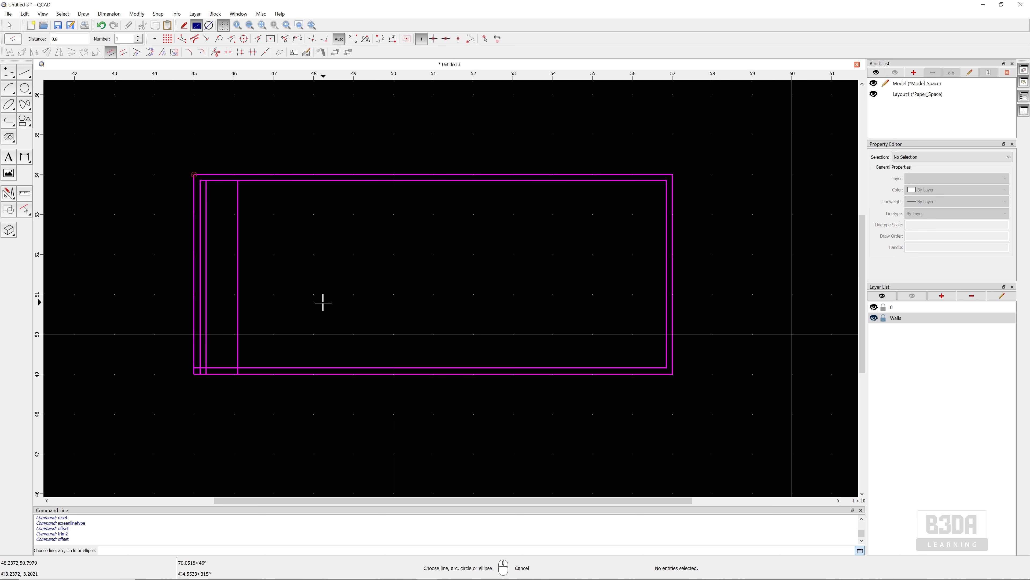
{"action": "key", "text": "Escape"}
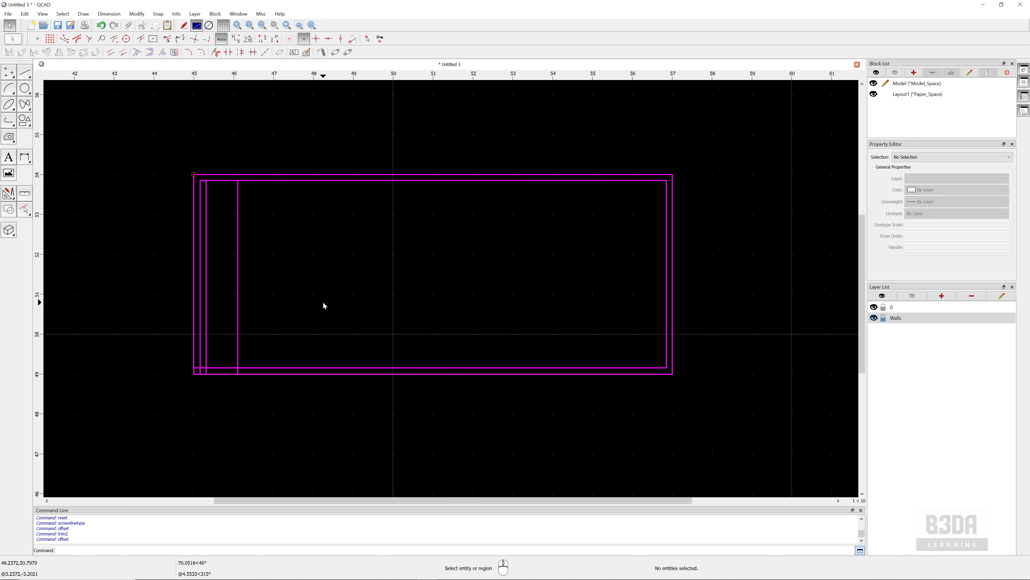
- Break out the excess of both door marker lines inside the room and the lower wall segments between them to open the doorway
{"action": "left_click", "coordinate": [230, 54]}
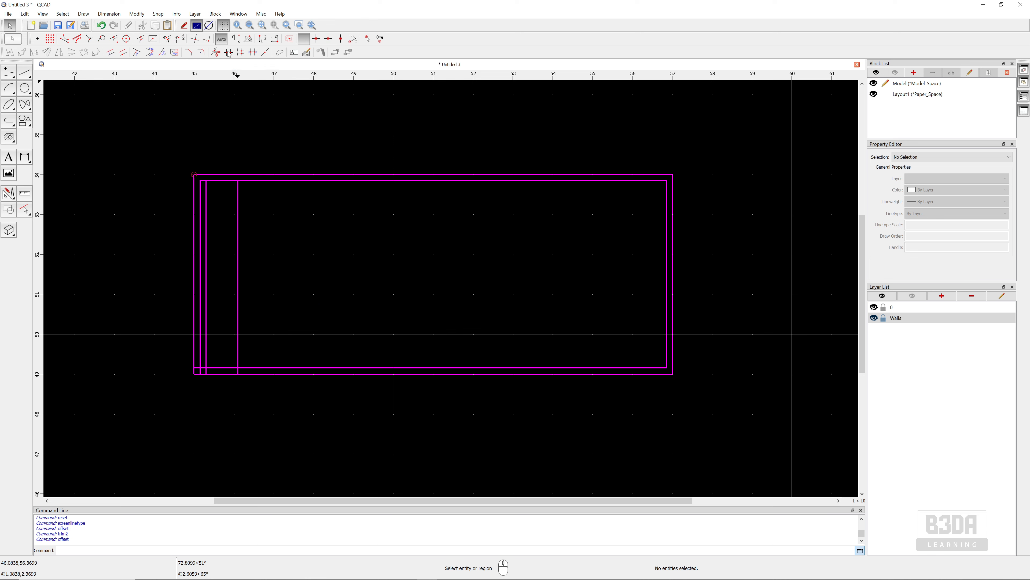
{"action": "left_click", "coordinate": [237, 297]}
{"action": "left_click", "coordinate": [207, 320]}
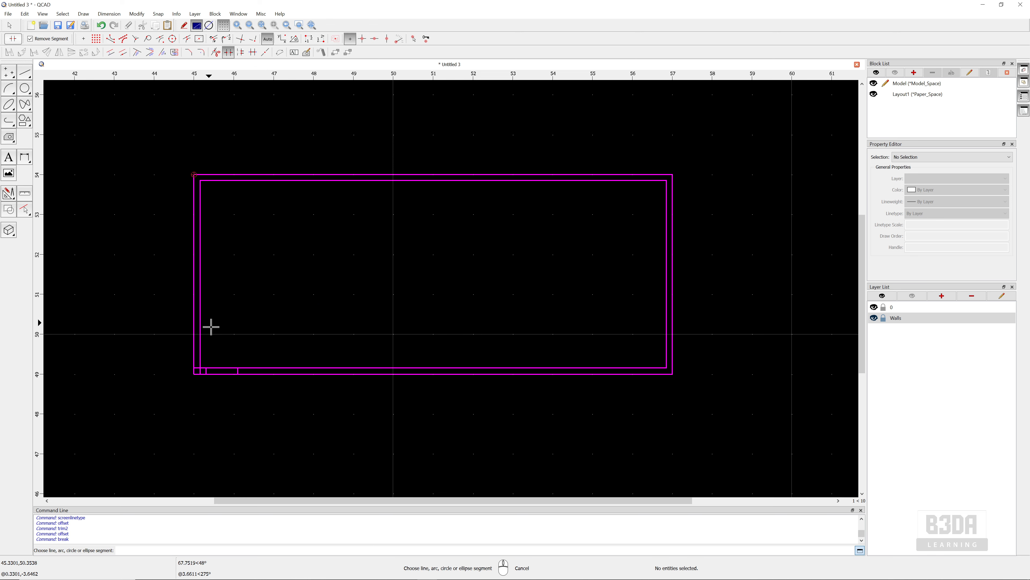
{"action": "left_click", "coordinate": [224, 367]}
- Trim the two overlapping inner wall lines to each other at the lower-left corner beside the door opening
{"action": "scroll", "coordinate": [209, 364], "scroll_direction": "up", "scroll_amount": 5}
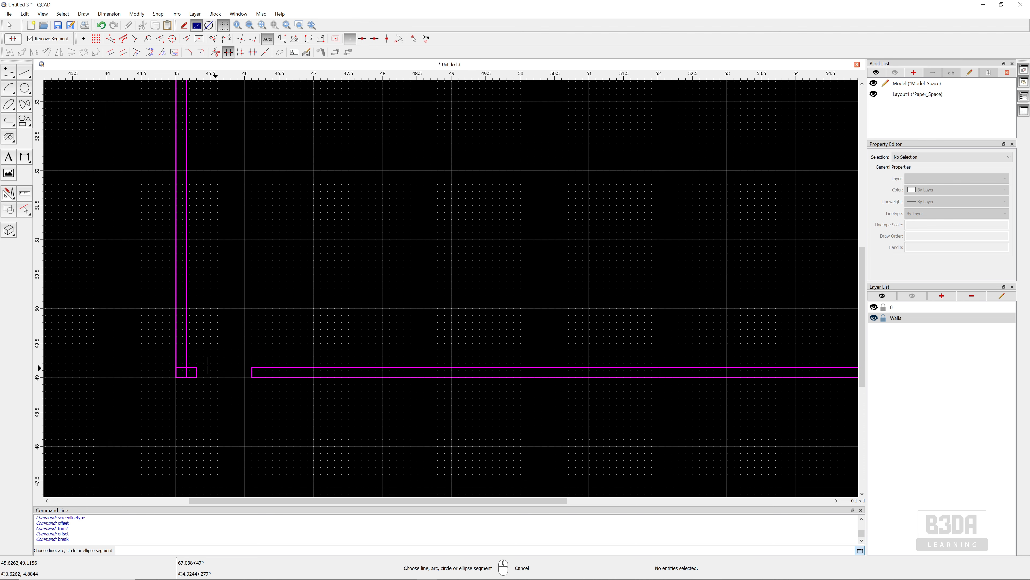
{"action": "middle_click_drag", "start_coordinate": [318, 361], "coordinate": [315, 370]}
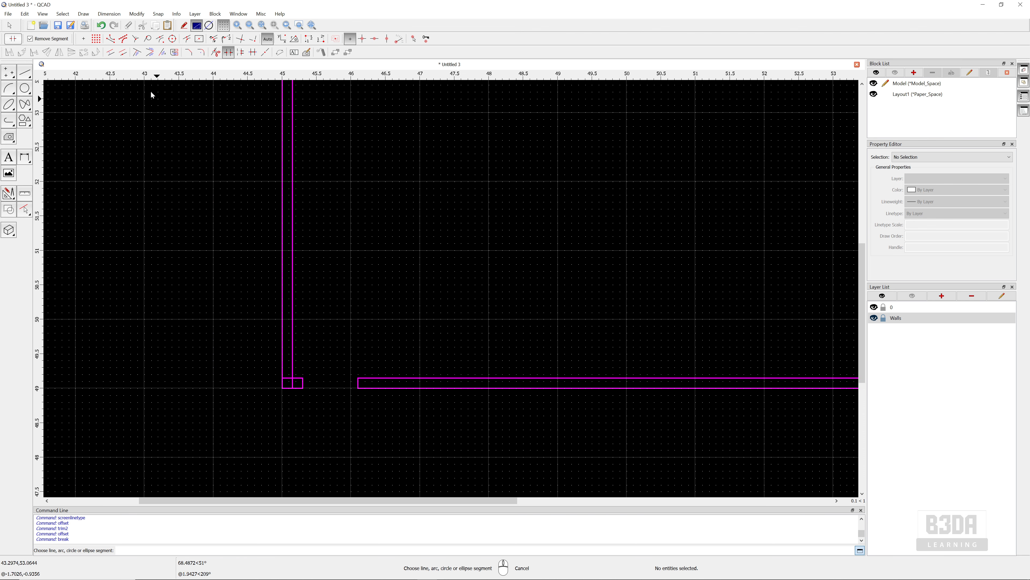
{"action": "left_click", "coordinate": [150, 53]}
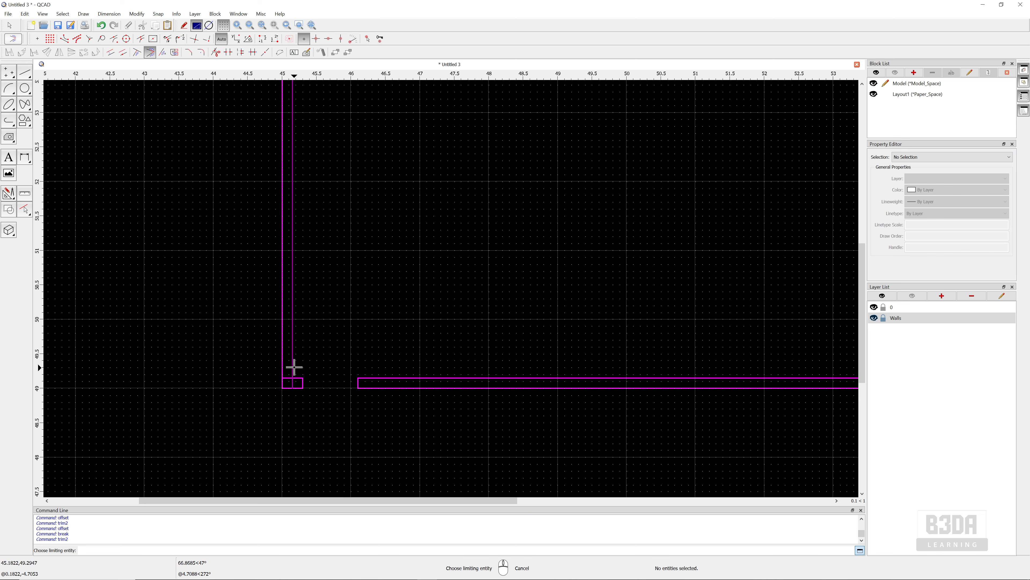
{"action": "left_click", "coordinate": [292, 367]}
{"action": "left_click", "coordinate": [298, 379]}
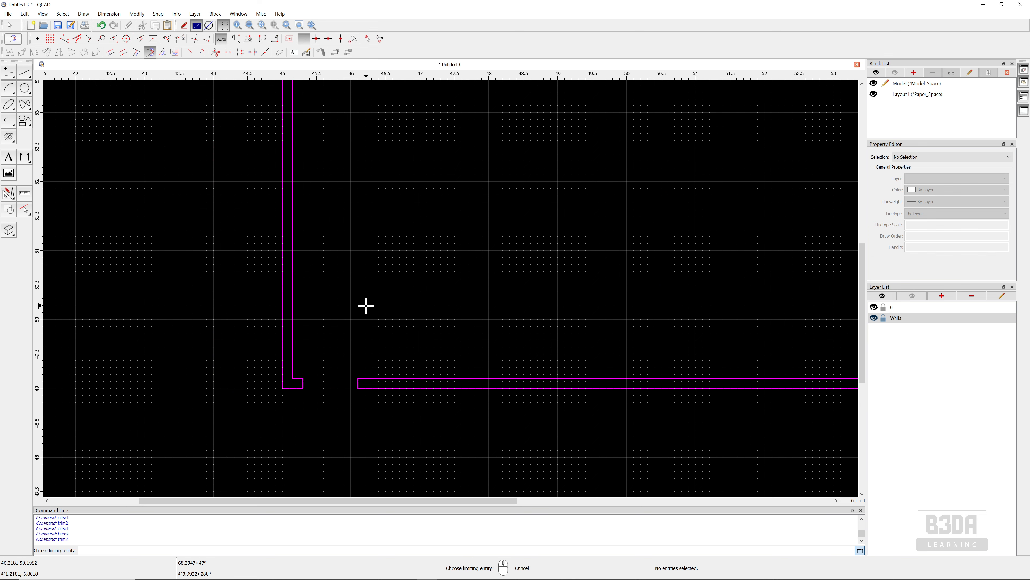
{"action": "scroll", "coordinate": [366, 306], "scroll_direction": "down", "scroll_amount": 6}
{"action": "mouse_move", "coordinate": [479, 274]}
{"action": "middle_mouse_down"}
{"action": "mouse_move", "coordinate": [336, 258]}
{"action": "mouse_move", "coordinate": [406, 283]}
{"action": "middle_mouse_up"}
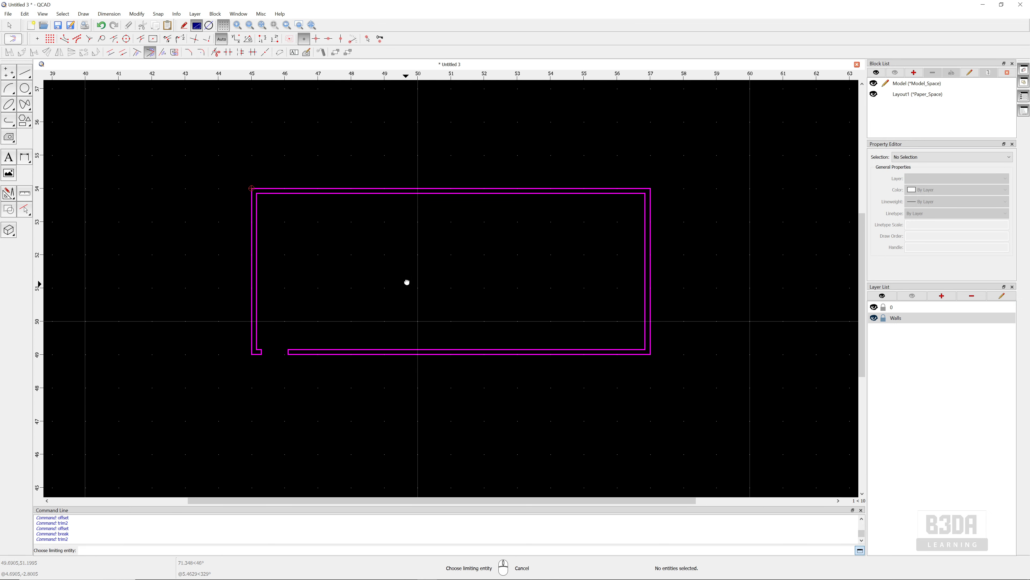
{"action": "key", "text": "Escape"}
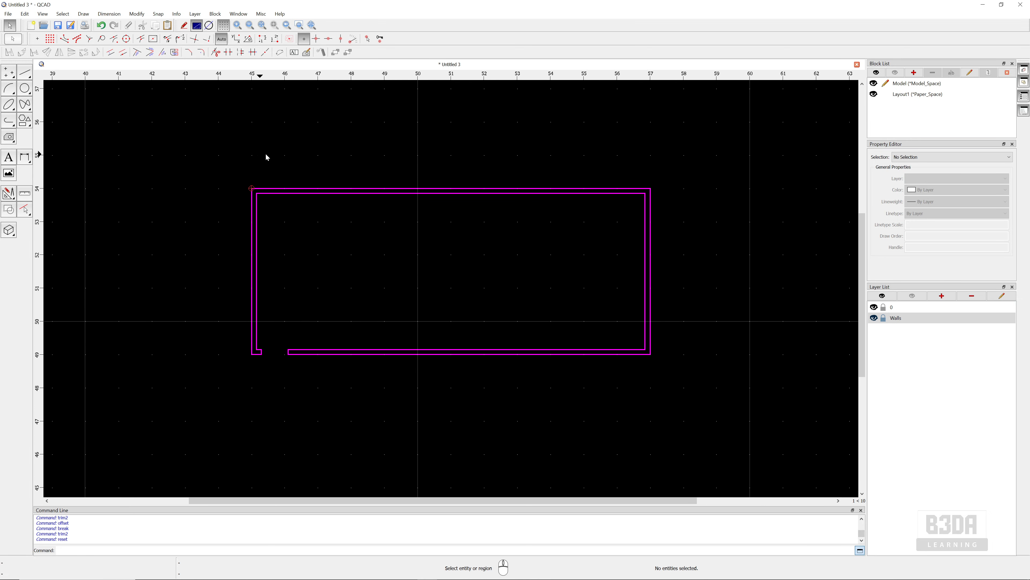
{"action": "scroll", "coordinate": [457, 244], "scroll_direction": "down", "scroll_amount": 1}
{"action": "scroll", "coordinate": [460, 245], "scroll_direction": "up", "scroll_amount": 2}
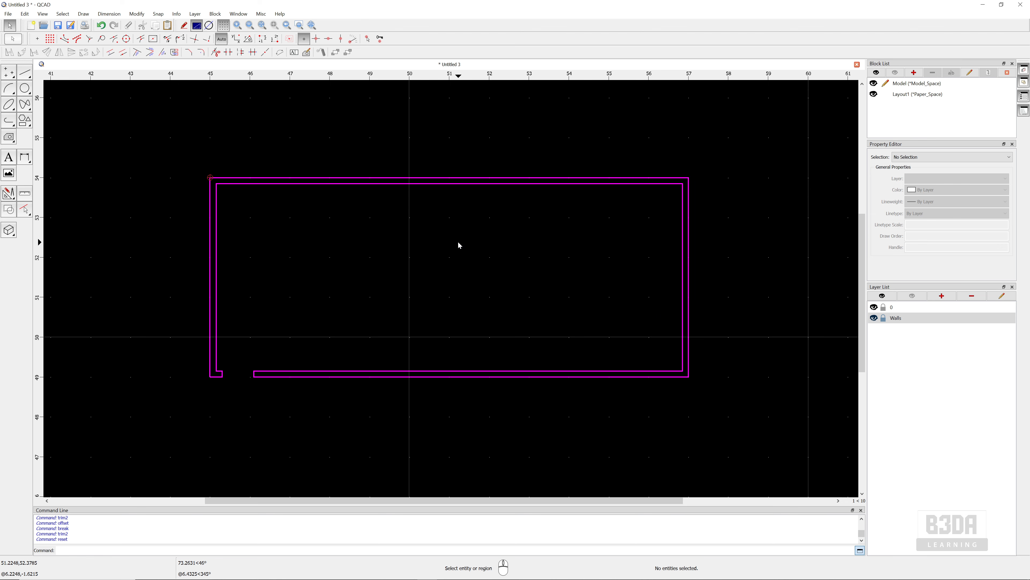
{"action": "scroll", "coordinate": [437, 241], "scroll_direction": "down", "scroll_amount": 2}
{"action": "scroll", "coordinate": [436, 241], "scroll_direction": "up", "scroll_amount": 1}
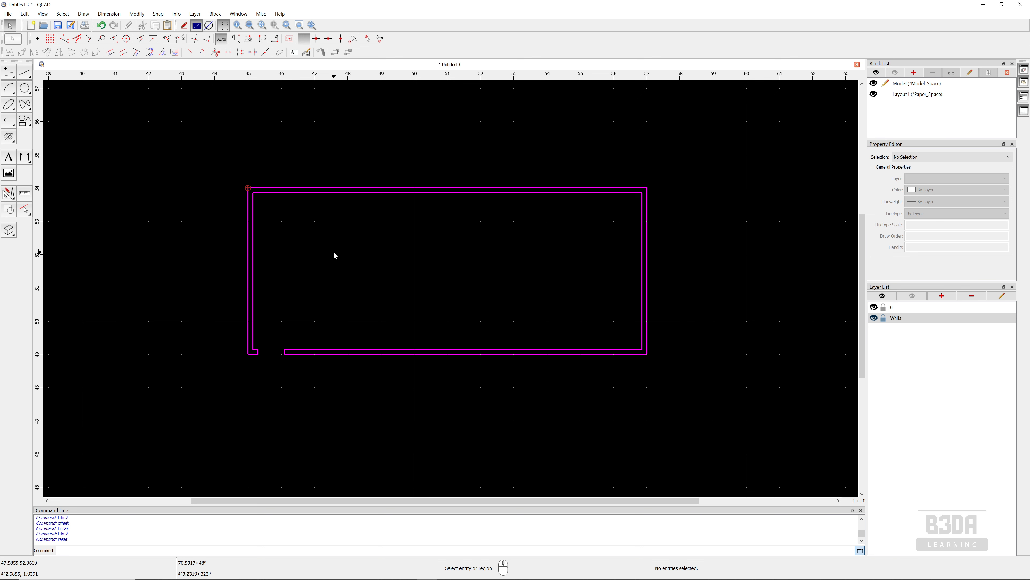
- Set the drawing's print page to ISO A1 paper at a scale of 1:100 and apply the preferences
{"action": "left_click", "coordinate": [24, 13]}
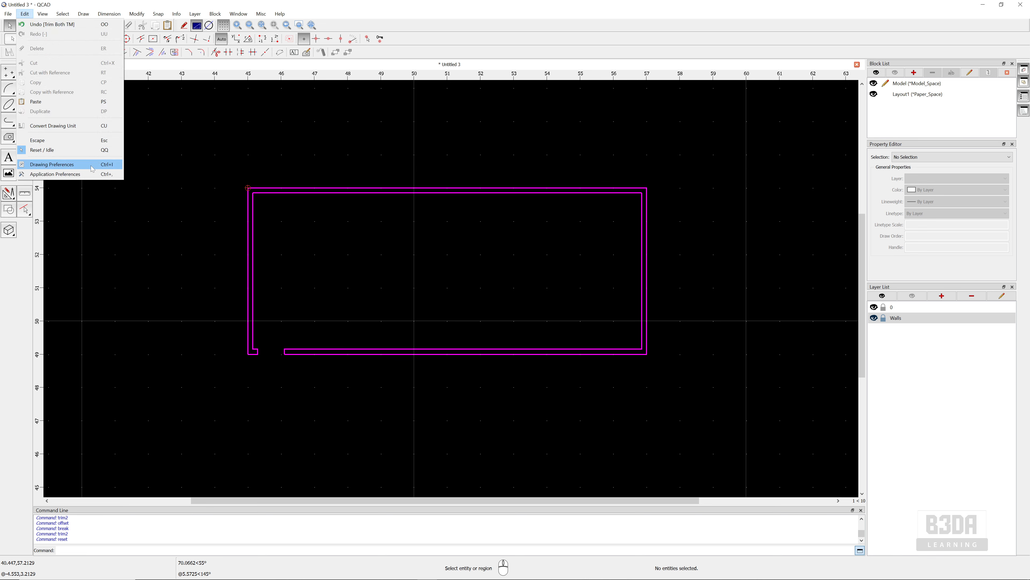
{"action": "left_click", "coordinate": [98, 164]}
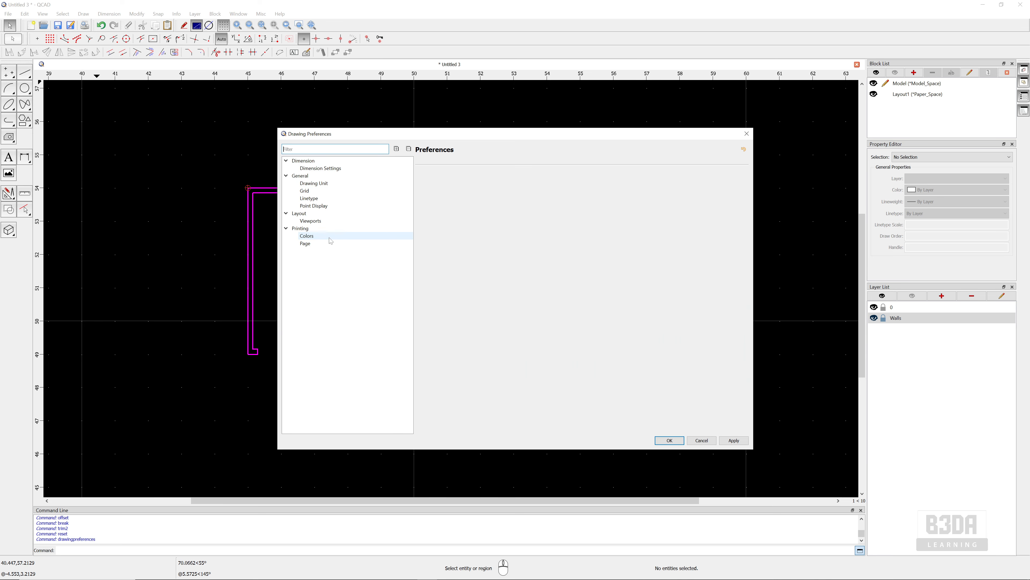
{"action": "left_click", "coordinate": [309, 245]}
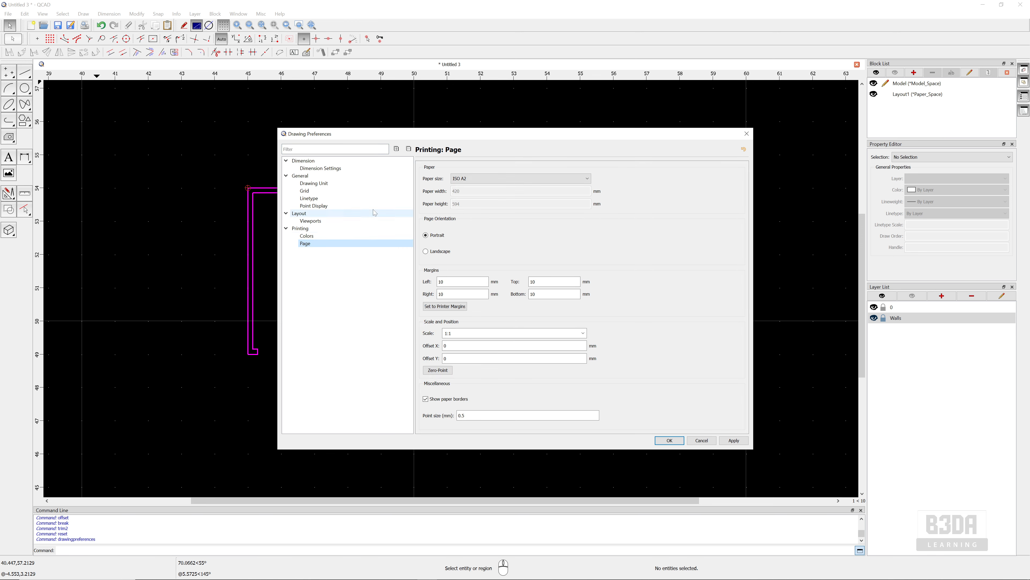
{"action": "left_click", "coordinate": [587, 178]}
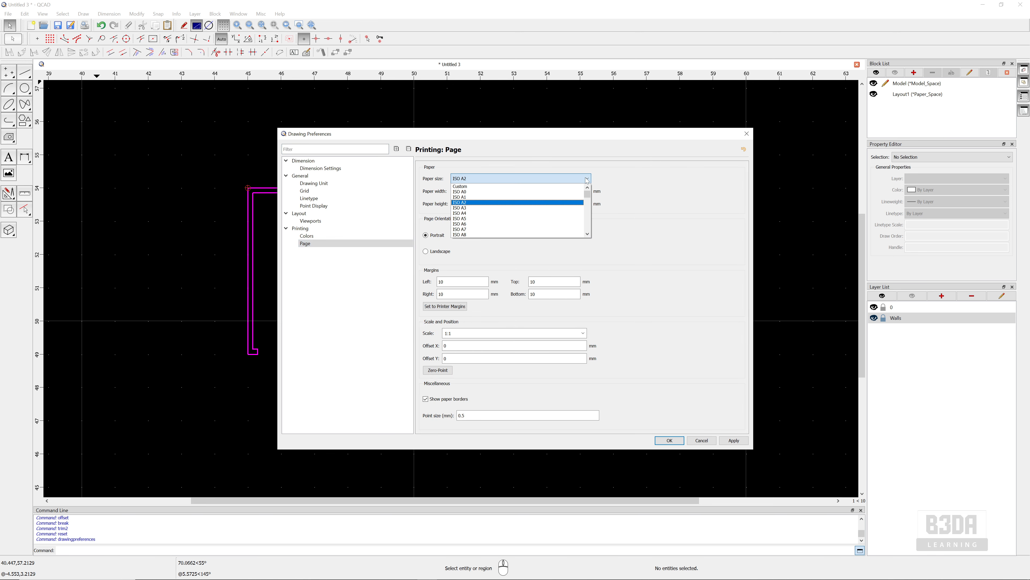
{"action": "left_click", "coordinate": [539, 198]}
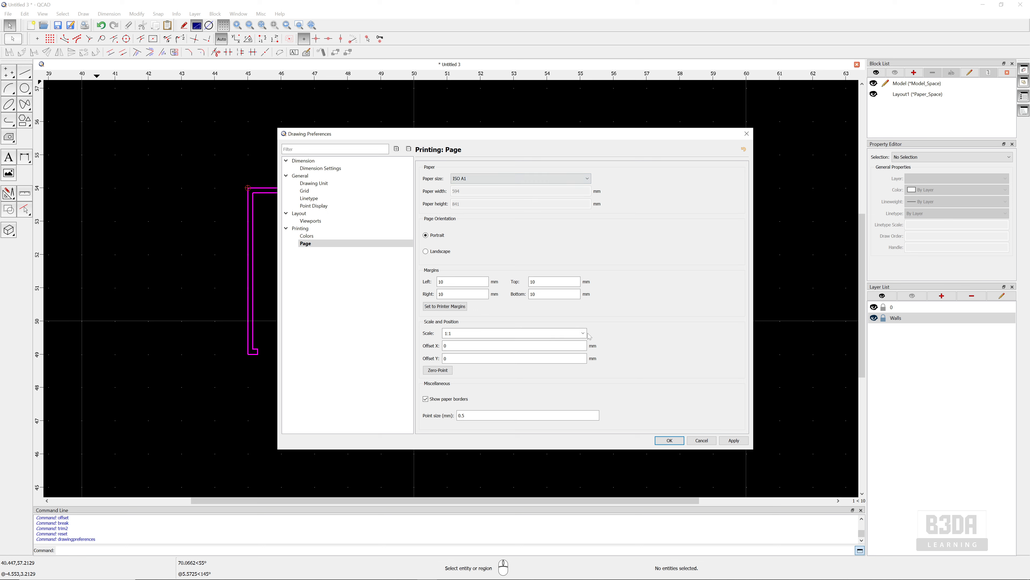
{"action": "left_click", "coordinate": [524, 333]}
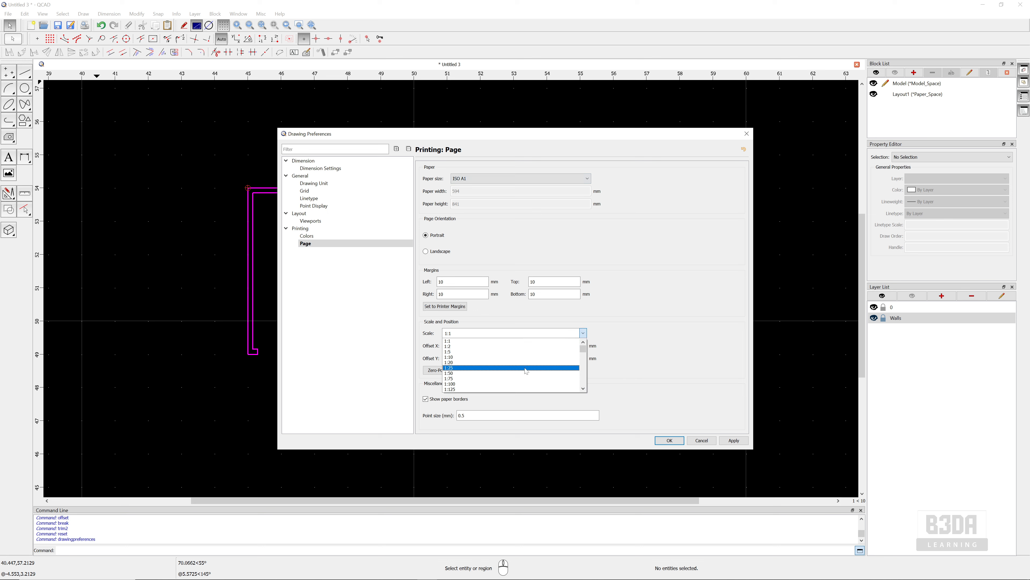
{"action": "left_click", "coordinate": [516, 383]}
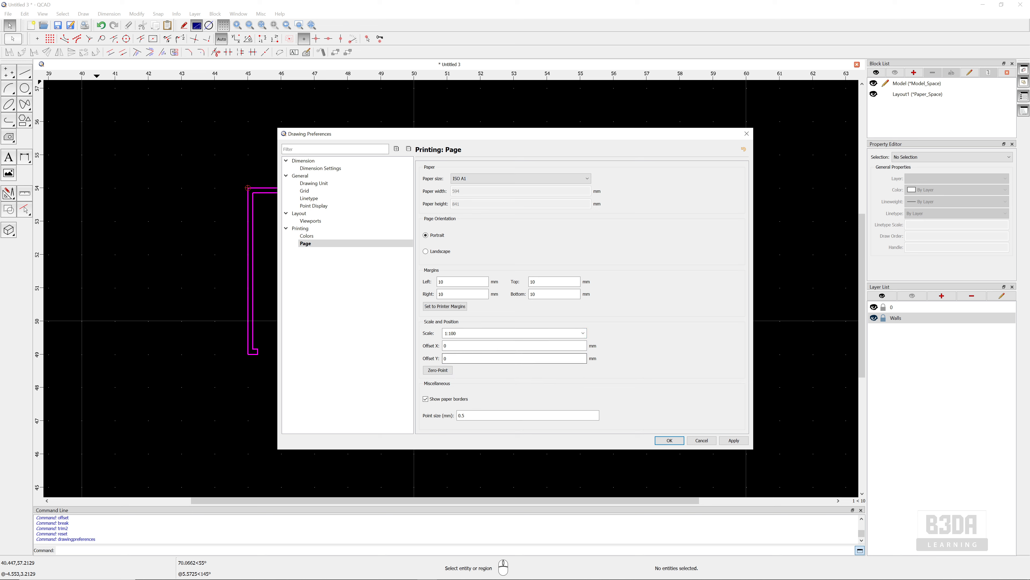
{"action": "left_click", "coordinate": [741, 444]}
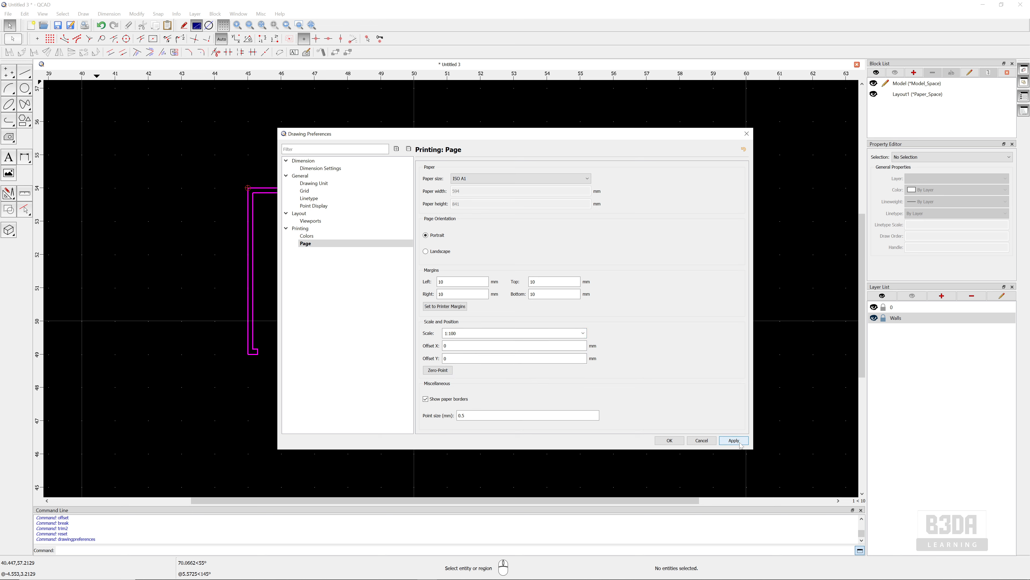
{"action": "left_click", "coordinate": [669, 441]}
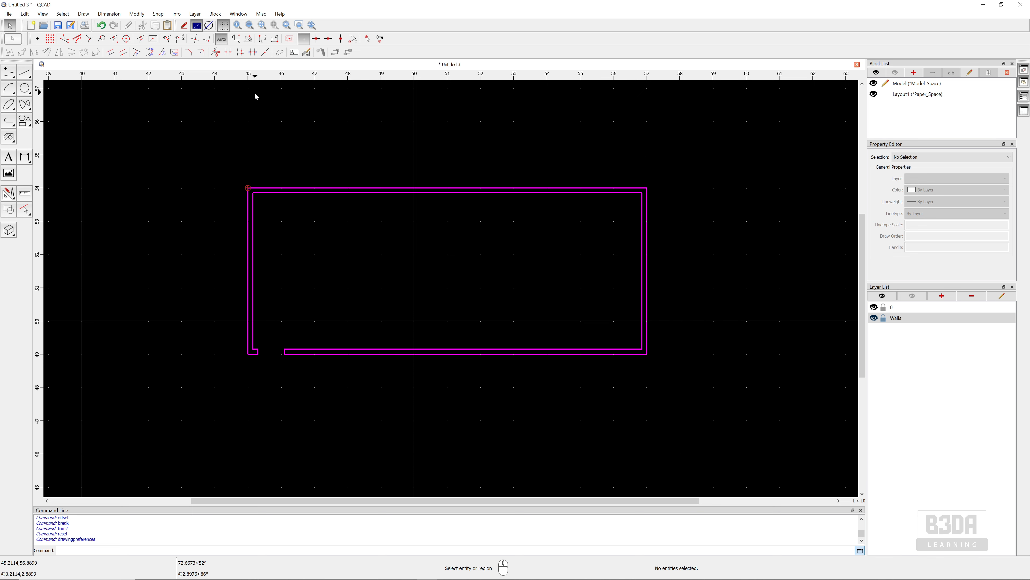
- Show the print preview and move the paper so the floor plan sits near the centre of the sheet
{"action": "left_click", "coordinate": [84, 26]}
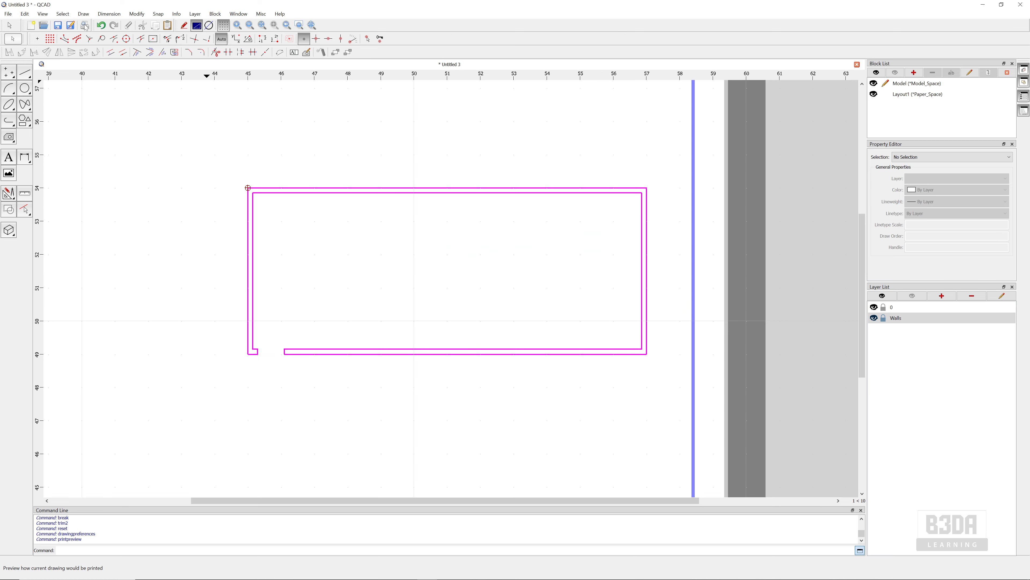
{"action": "scroll", "coordinate": [427, 206], "scroll_direction": "down", "scroll_amount": 10}
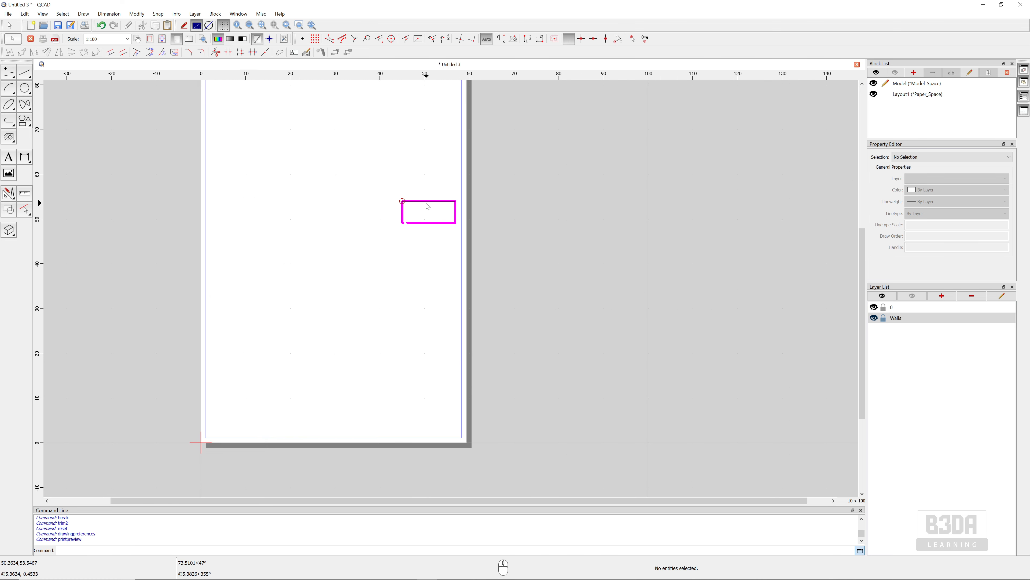
{"action": "scroll", "coordinate": [427, 204], "scroll_direction": "up", "scroll_amount": 3}
{"action": "scroll", "coordinate": [424, 208], "scroll_direction": "down", "scroll_amount": 1}
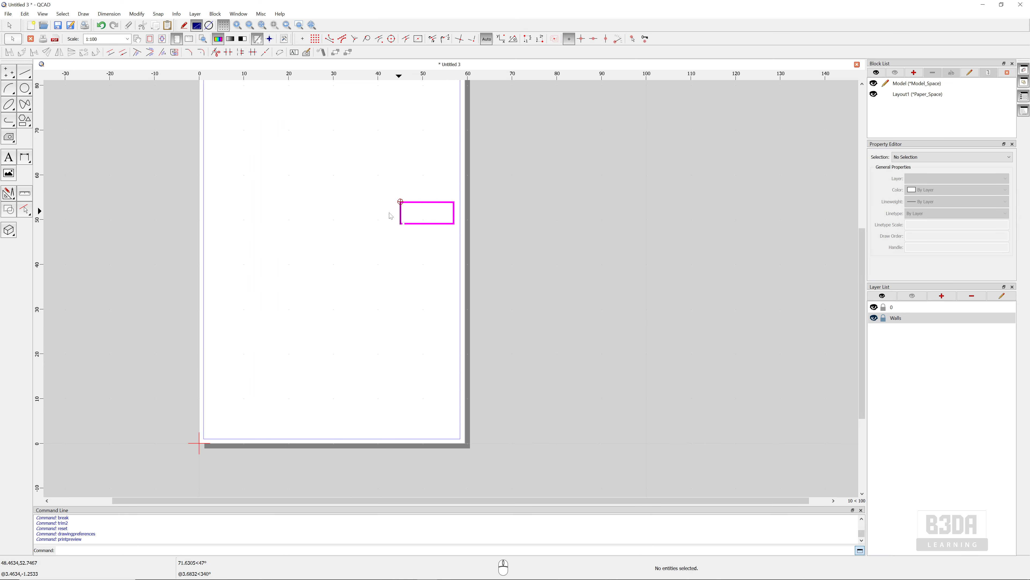
{"action": "middle_click_drag", "start_coordinate": [391, 216], "coordinate": [543, 243]}
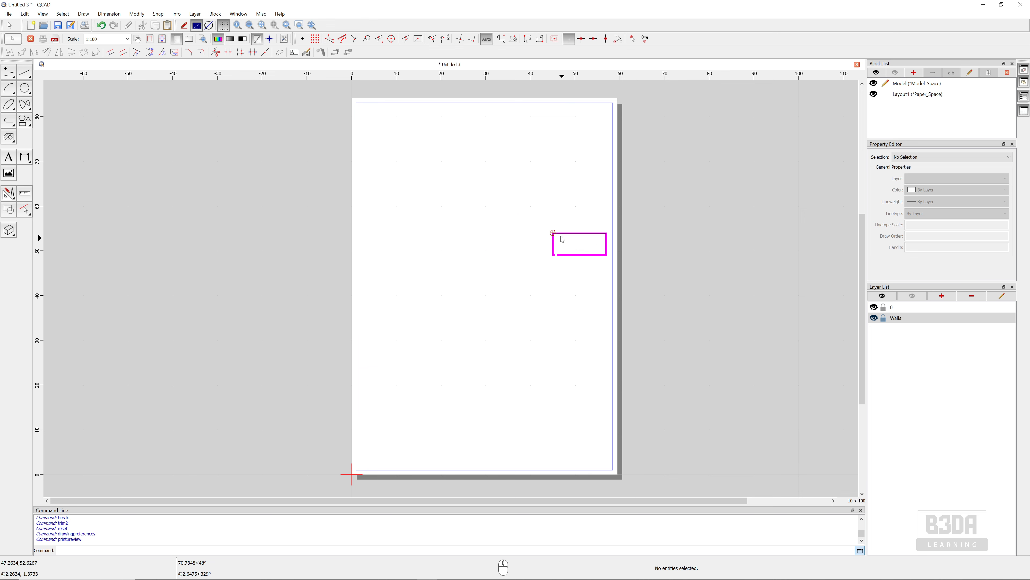
{"action": "left_click", "coordinate": [137, 39]}
{"action": "left_click_drag", "start_coordinate": [564, 320], "coordinate": [525, 294]}
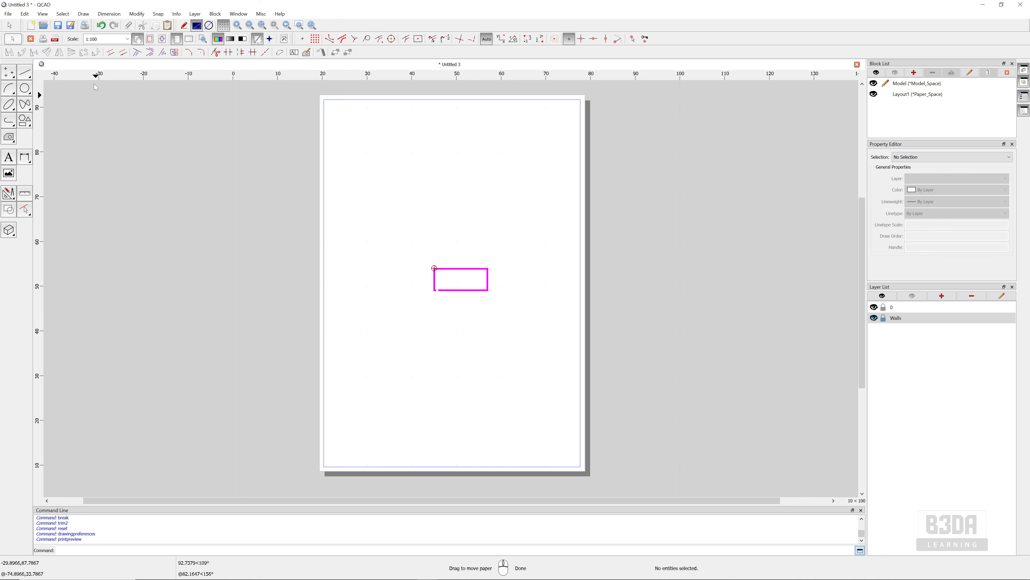
- Switch the print preview to black-and-white output and check the wall lines up close and on the whole sheet
{"action": "left_click", "coordinate": [243, 39]}
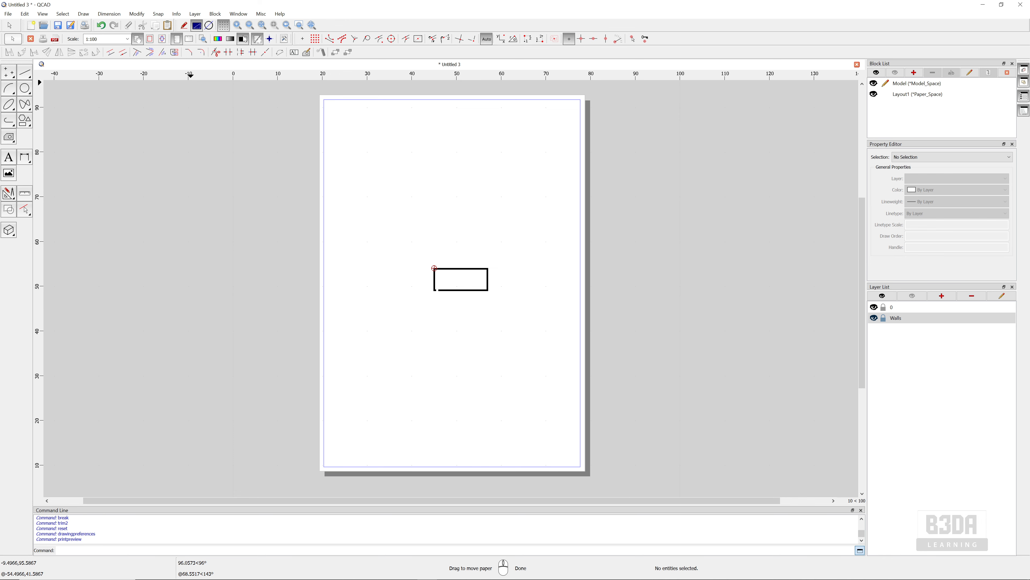
{"action": "scroll", "coordinate": [487, 256], "scroll_direction": "up", "scroll_amount": 3}
{"action": "scroll", "coordinate": [483, 272], "scroll_direction": "up", "scroll_amount": 2}
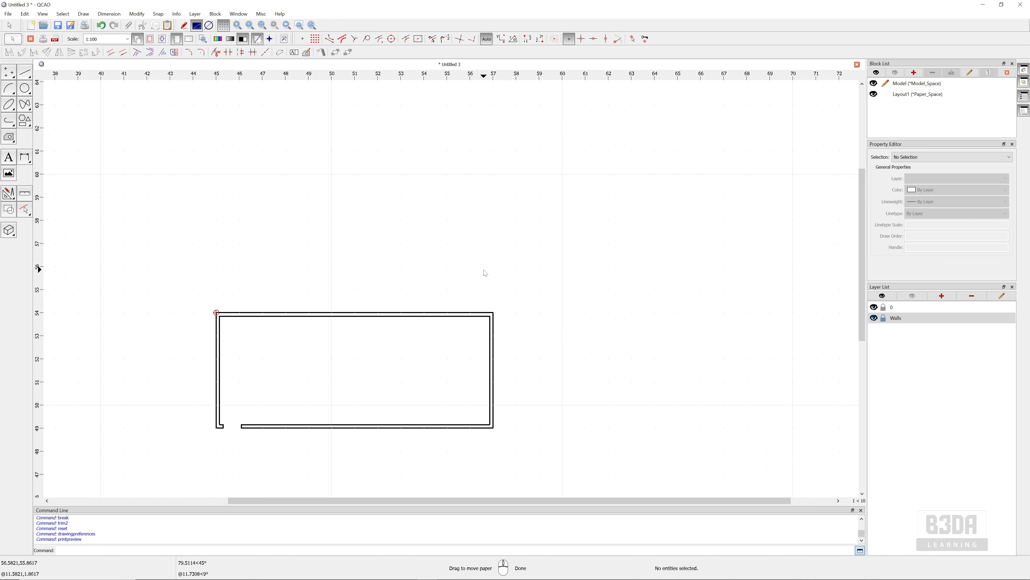
{"action": "scroll", "coordinate": [484, 275], "scroll_direction": "down", "scroll_amount": 3}
{"action": "scroll", "coordinate": [484, 275], "scroll_direction": "down", "scroll_amount": 3}
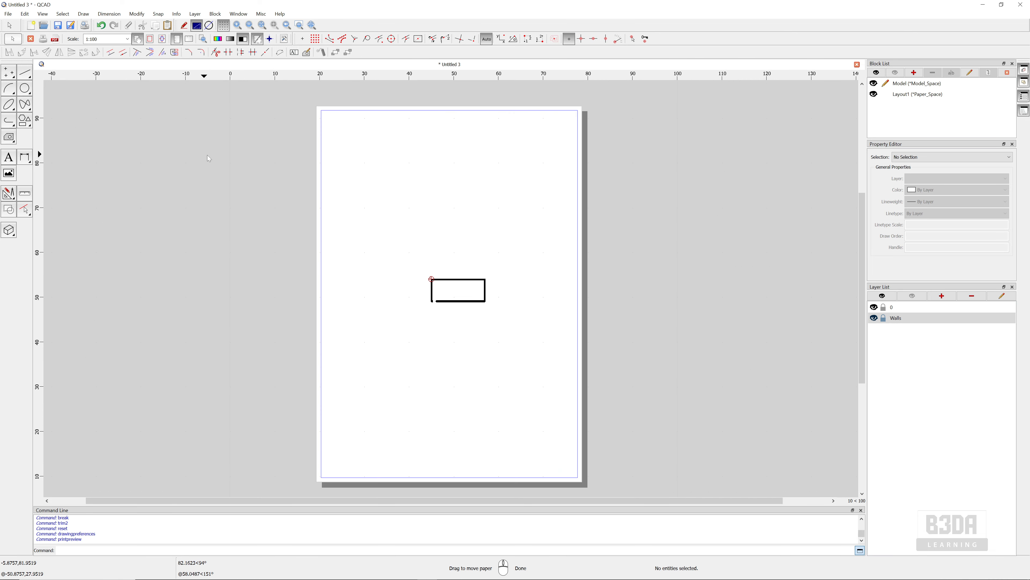
{"action": "left_click_drag", "start_coordinate": [213, 190], "coordinate": [221, 190]}
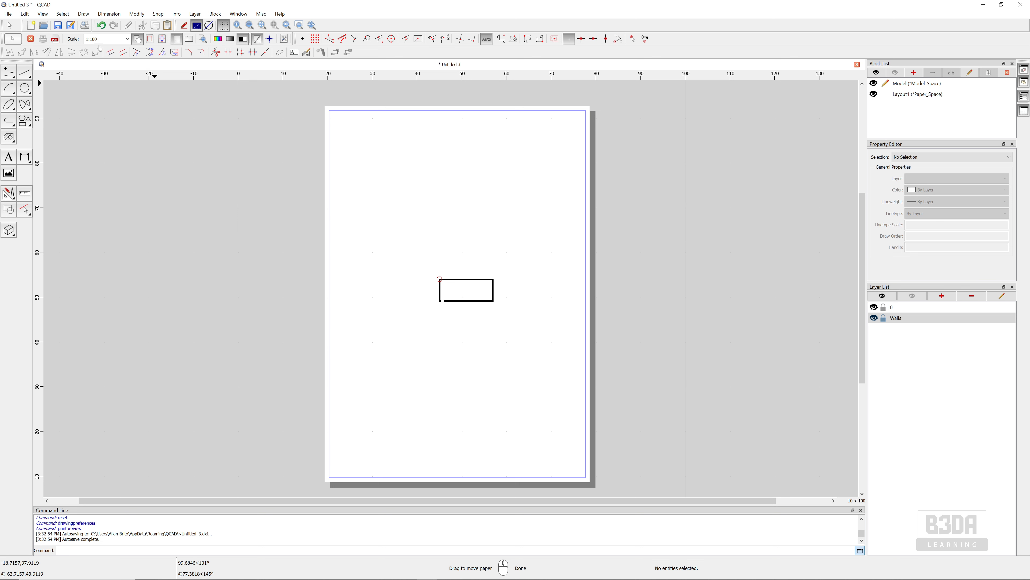